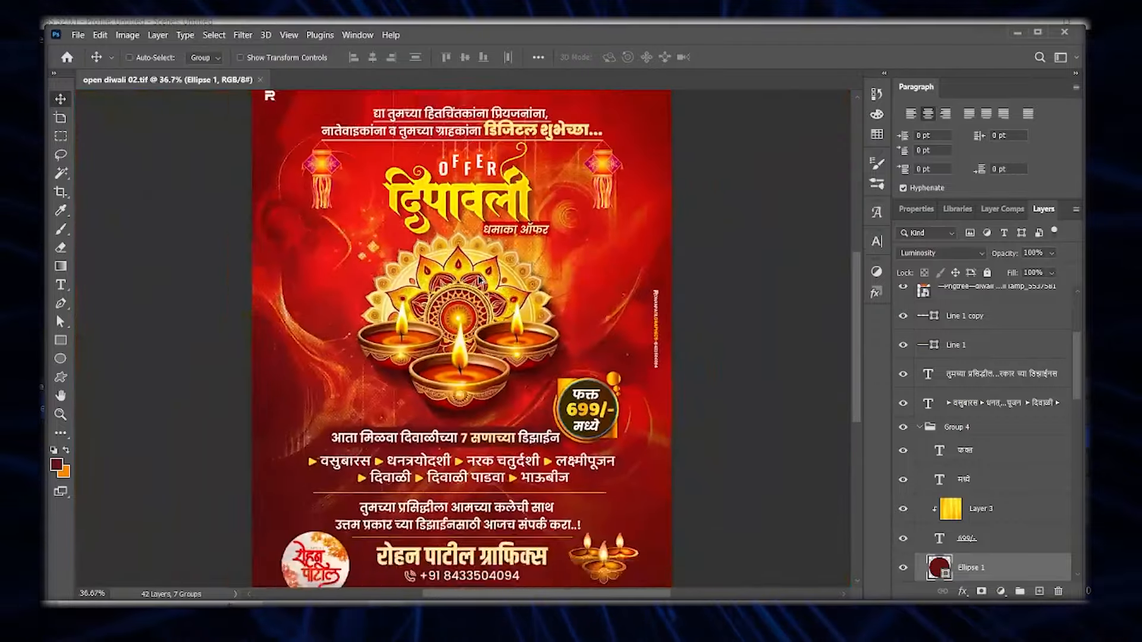
# Step: Hide all layers above the Color Fill 1 background and show the tapeta podzimní (1) layer again
pyautogui.scroll(4, 980, 345)
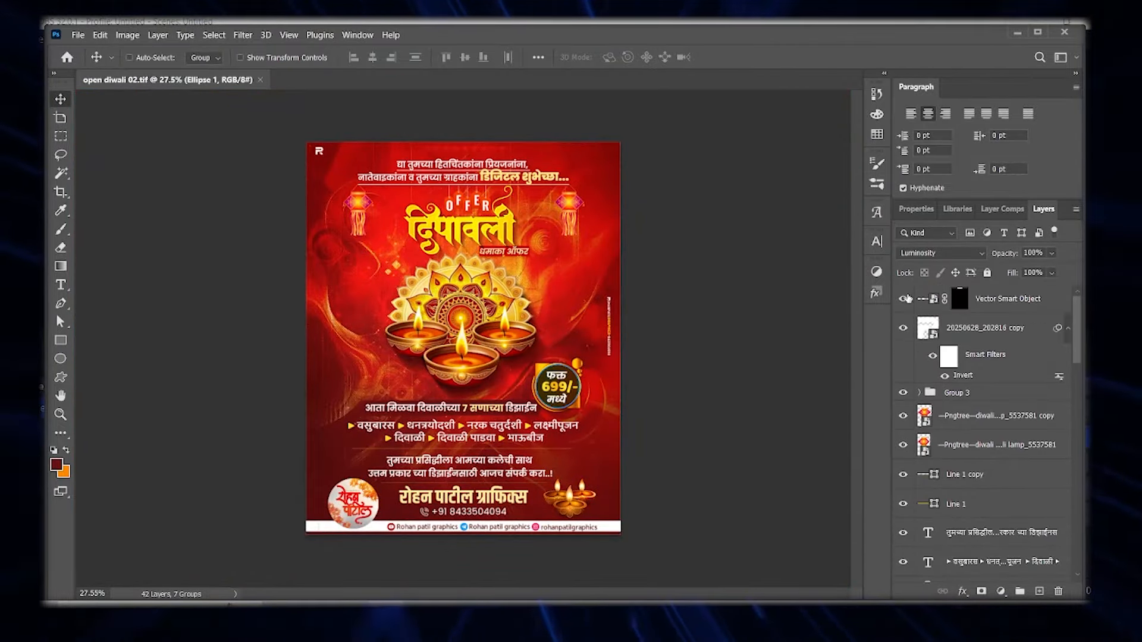
pyautogui.moveTo(905, 298); pyautogui.dragTo(904, 567)
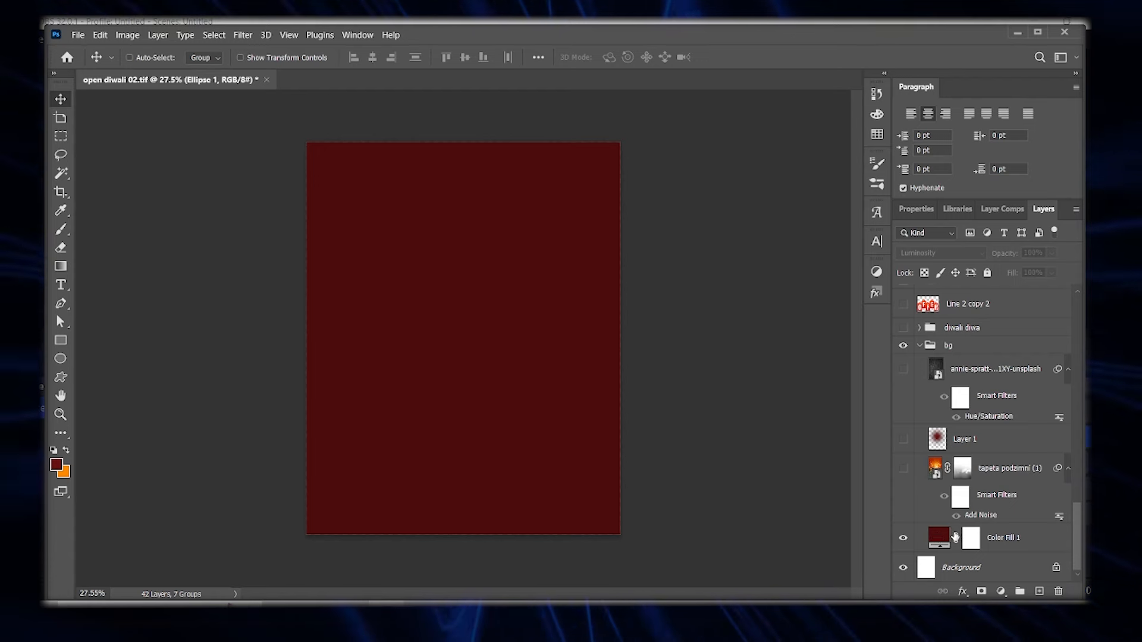
pyautogui.click(903, 468)
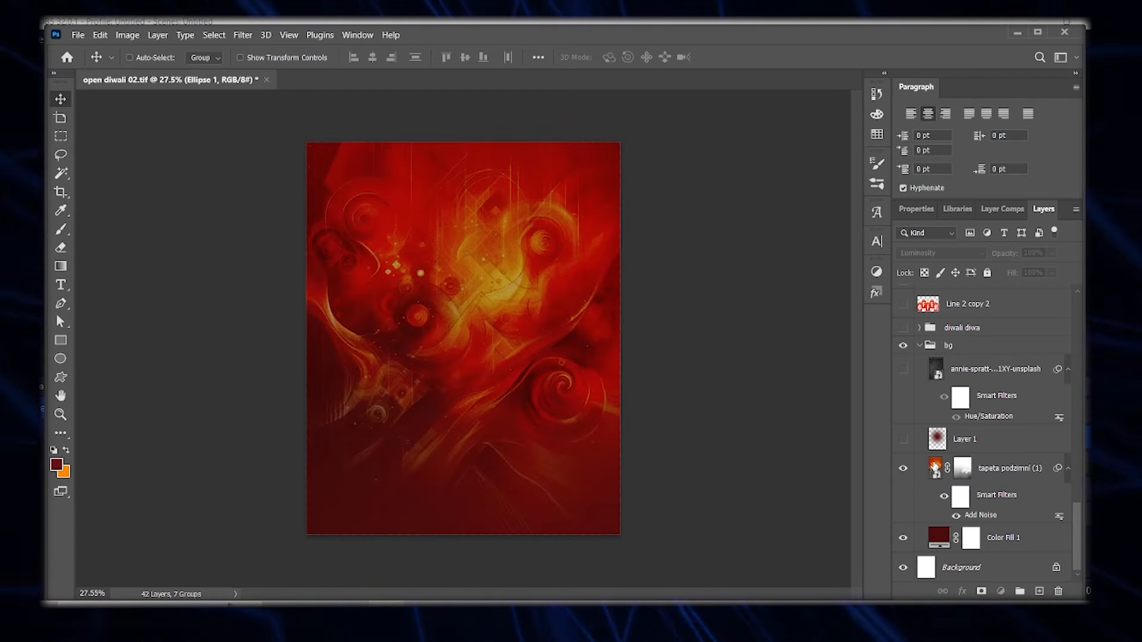
# Step: Open the tapeta podzimní (1) smart object to view its original image, and return to the poster
pyautogui.click(936, 469)
pyautogui.doubleClick(936, 469)
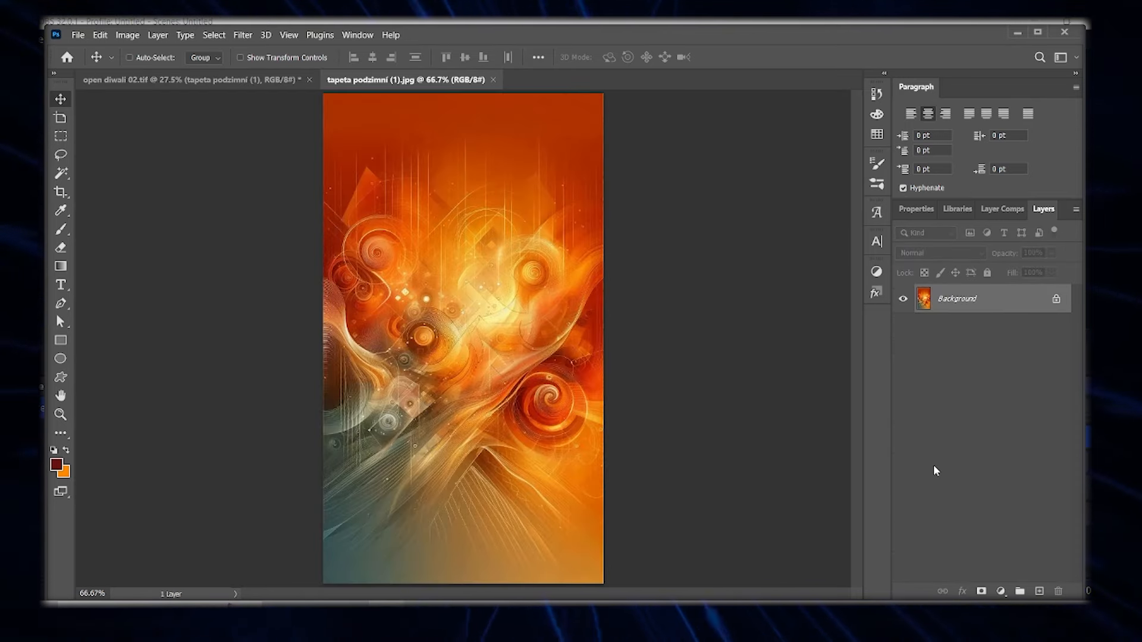
pyautogui.click(494, 81)
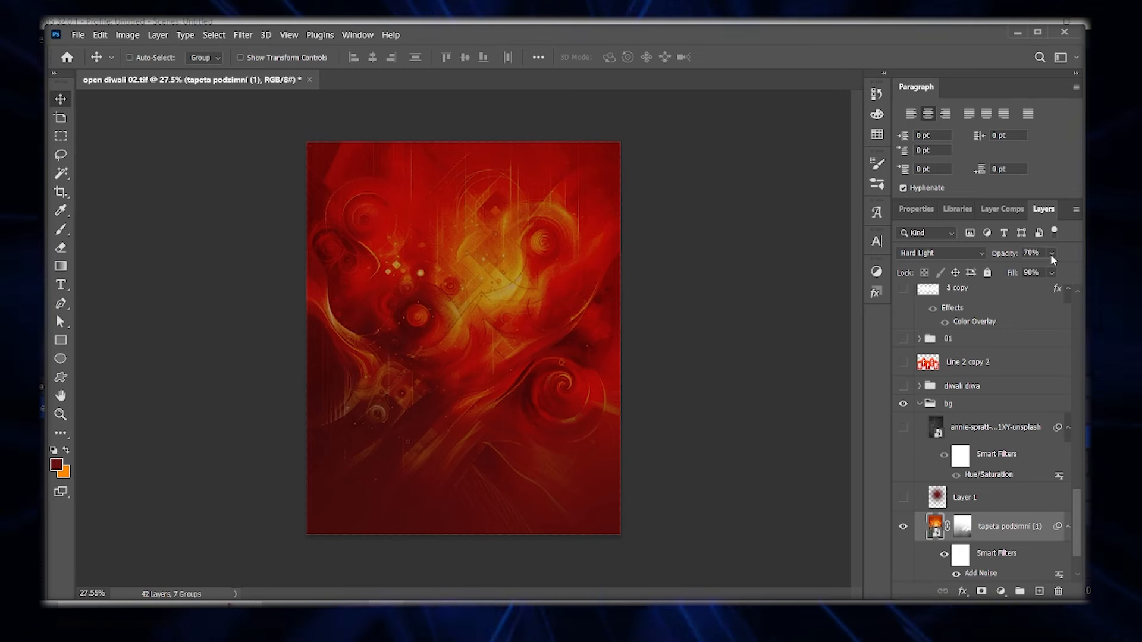
# Step: Show Layer 1 in the bg group and compare the background with and without it
pyautogui.click(903, 498)
pyautogui.click(946, 500)
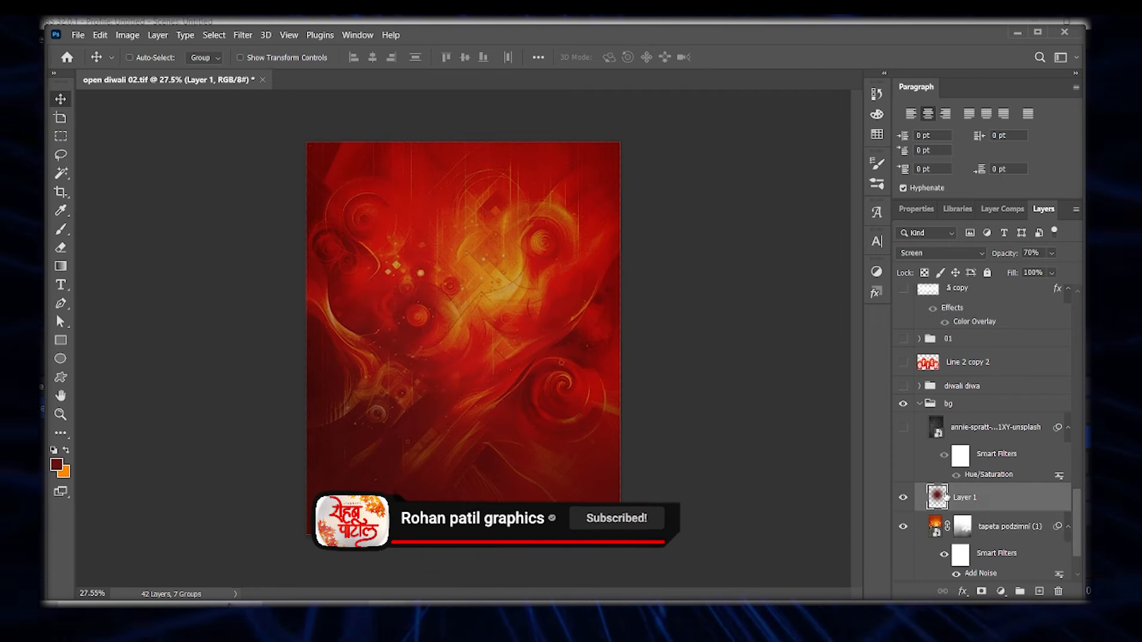
pyautogui.click(903, 498)
pyautogui.click(903, 497)
pyautogui.click(904, 497)
pyautogui.click(904, 498)
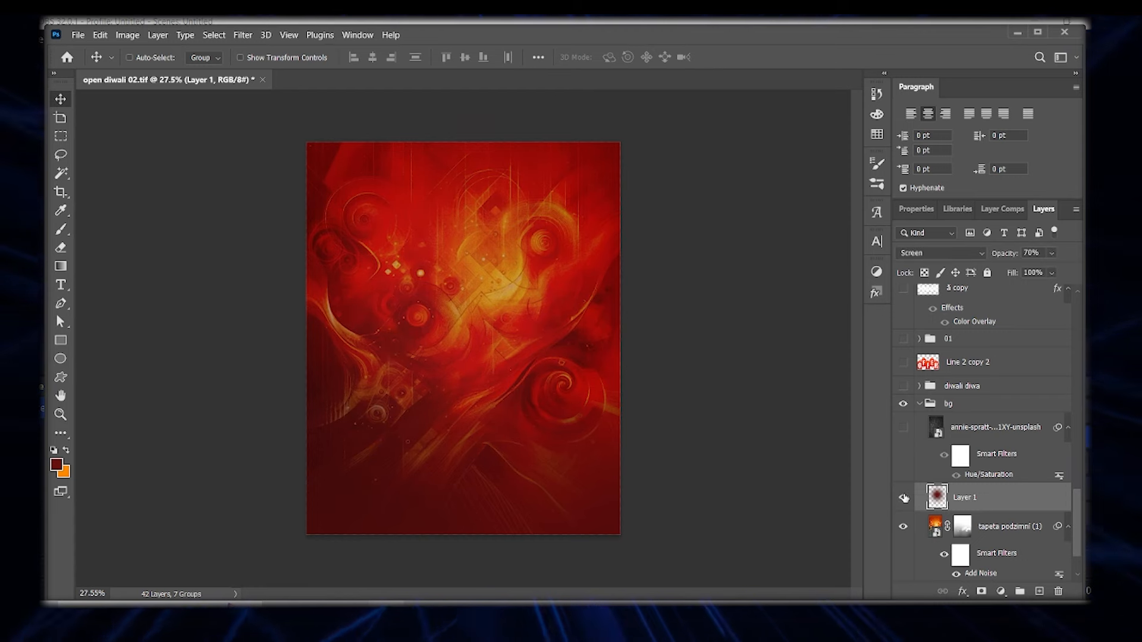
# Step: Show the annie-spratt texture layer in the bg group and compare the background close up with and without it
pyautogui.click(903, 426)
pyautogui.click(904, 428)
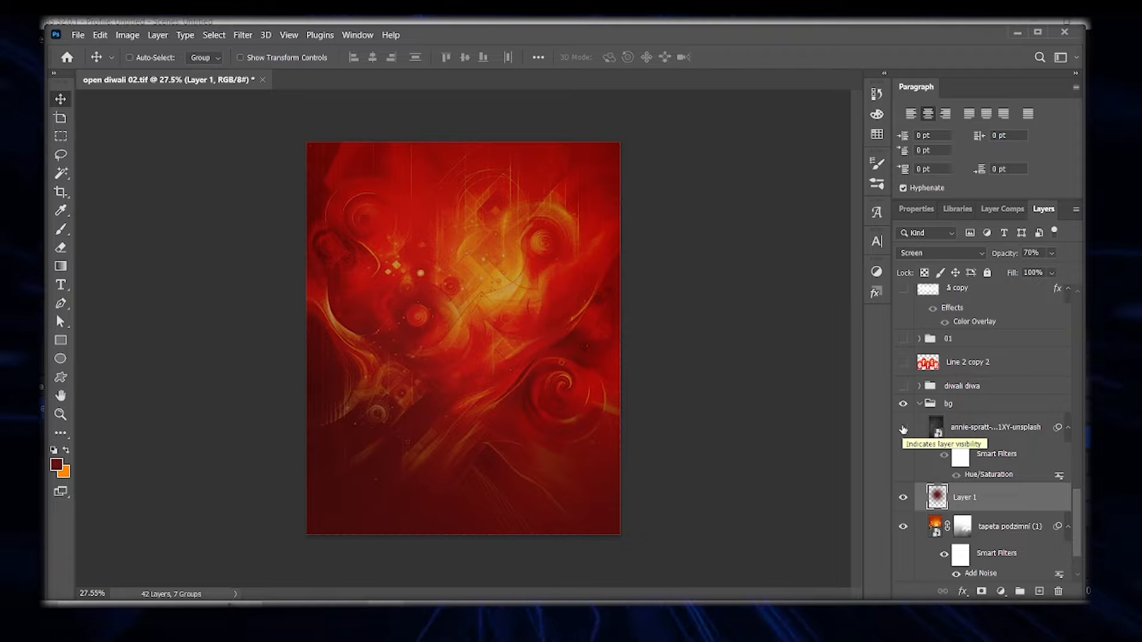
pyautogui.click(903, 428)
pyautogui.scroll(10, 399, 235)
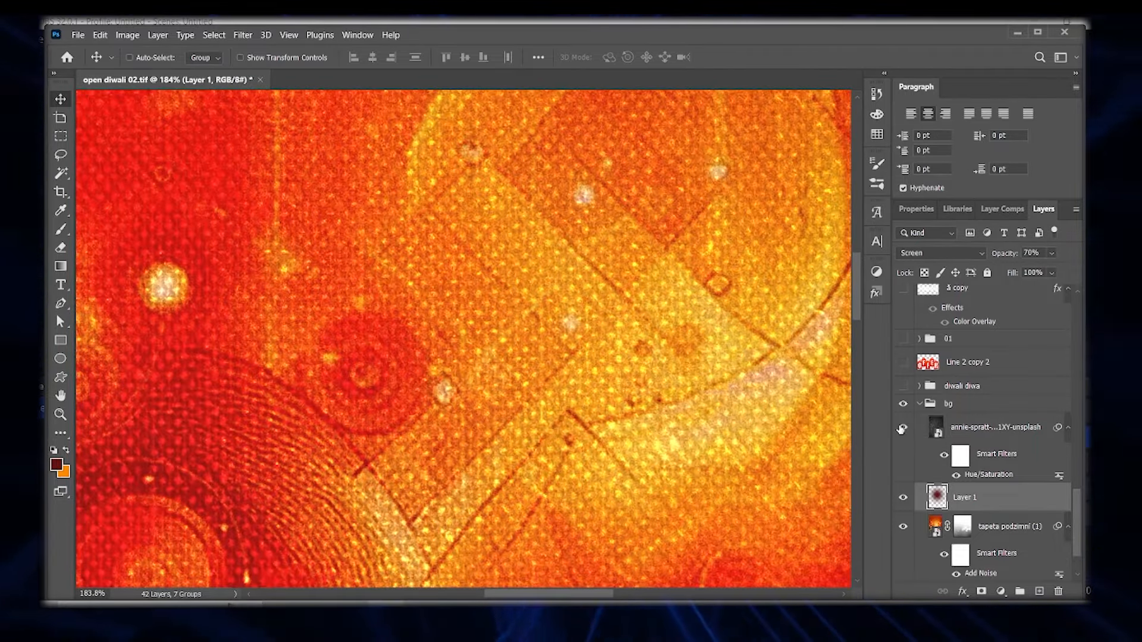
pyautogui.click(904, 428)
pyautogui.scroll(3, 510, 322)
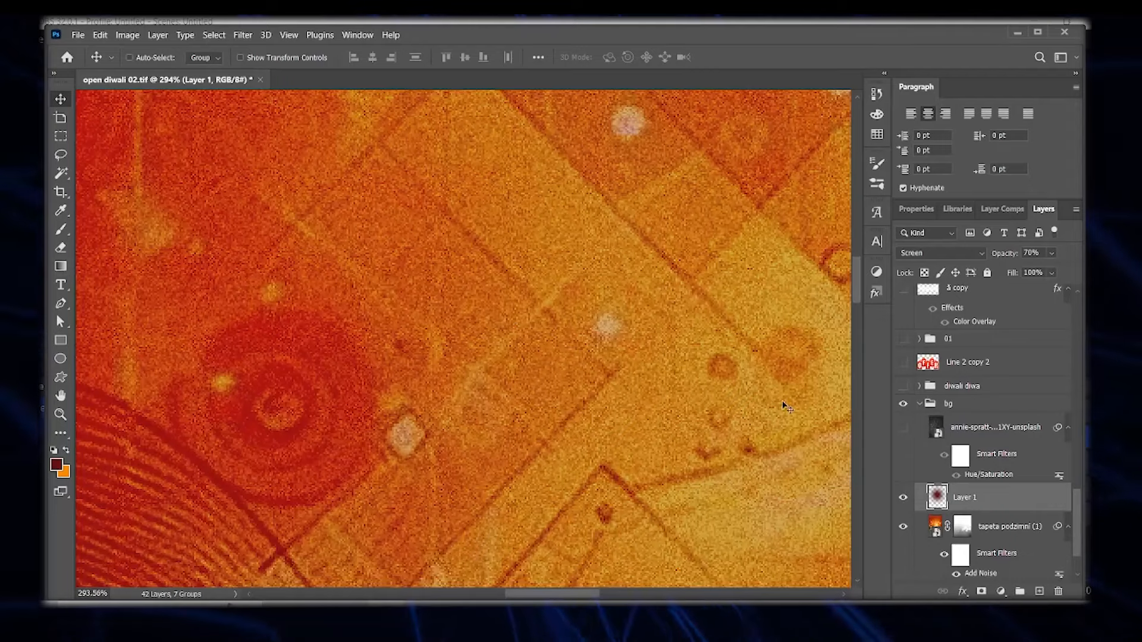
pyautogui.click(902, 428)
pyautogui.scroll(-8, 510, 363)
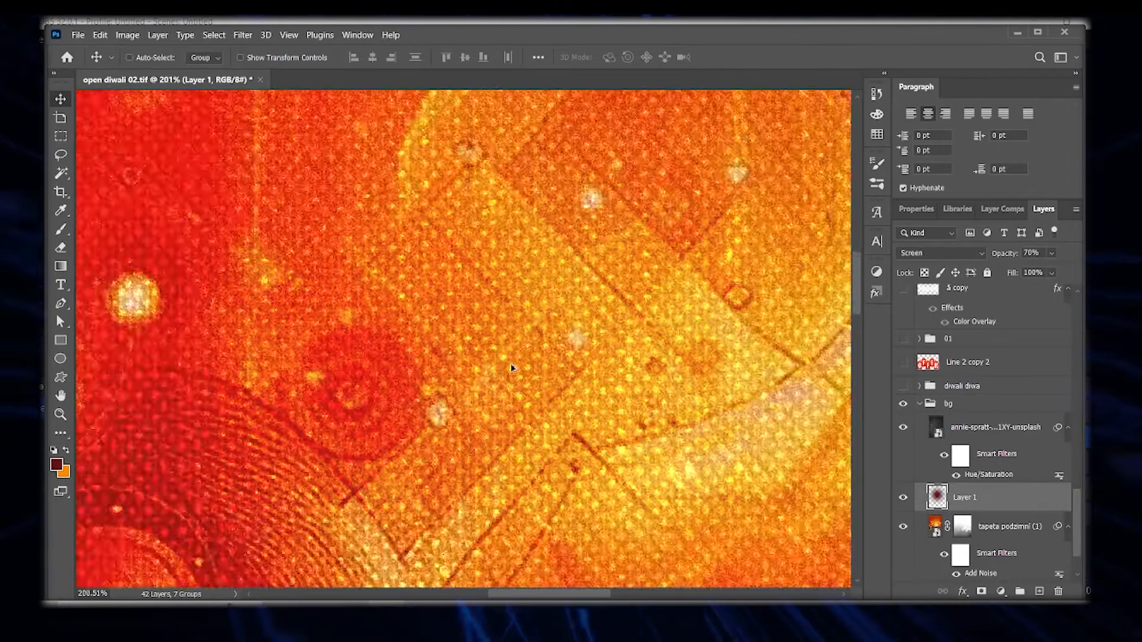
pyautogui.scroll(-2, 524, 371)
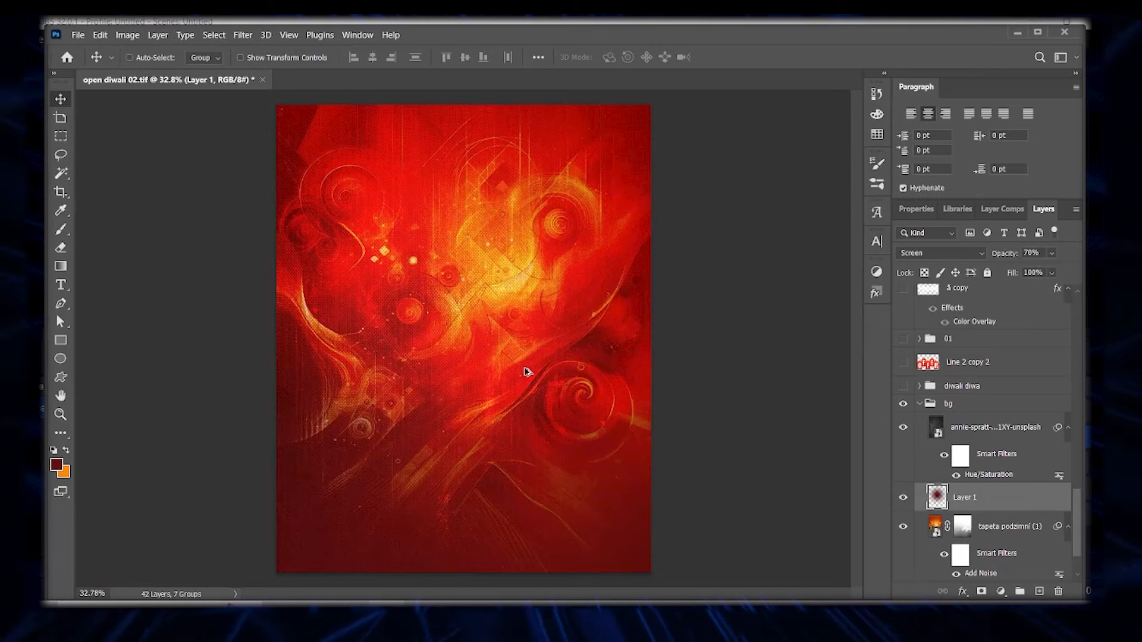
# Step: Collapse the bg group, and expand and show the diwali diwa group
pyautogui.click(920, 405)
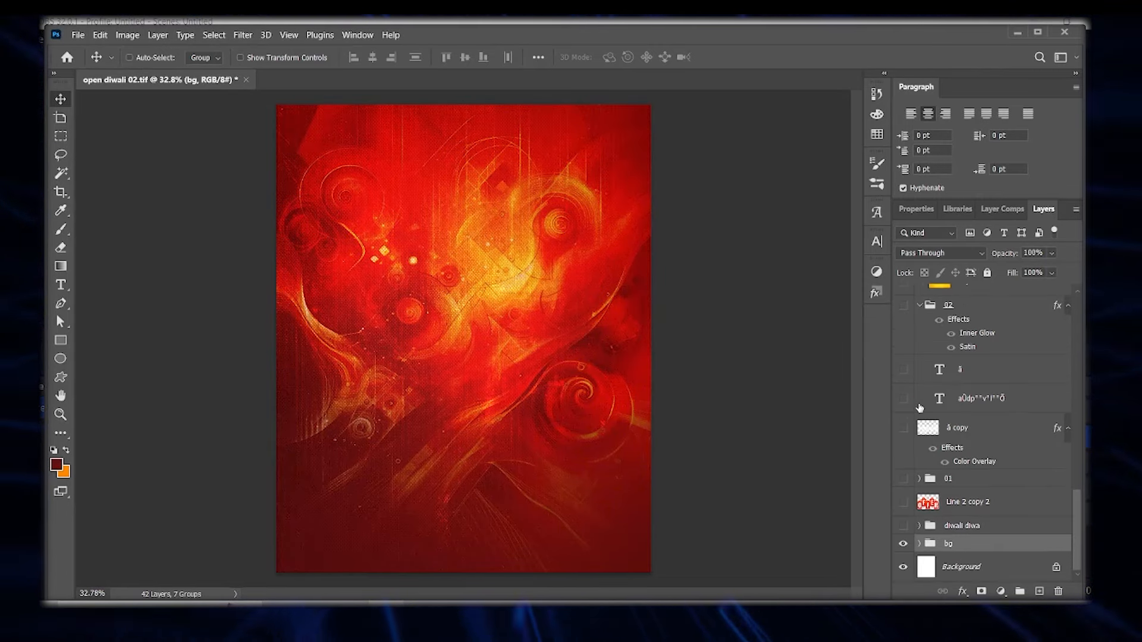
pyautogui.click(921, 526)
pyautogui.scroll(-3, 937, 505)
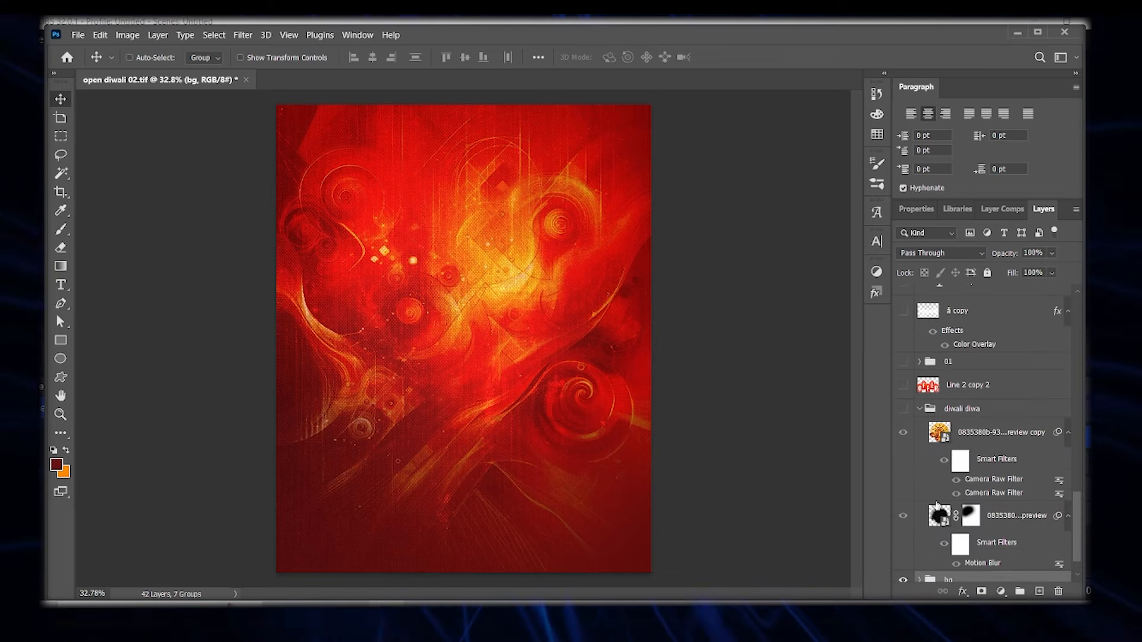
pyautogui.click(903, 410)
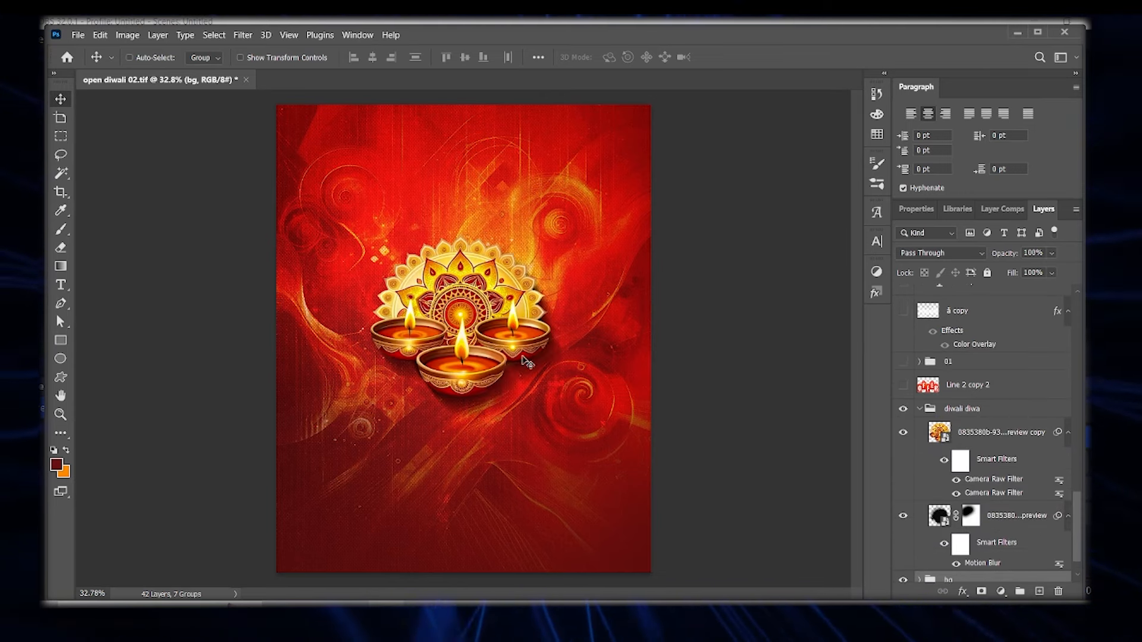
# Step: Compare the lamp artwork with its image and motion-blurred shadow layers hidden and shown, and collapse the diwali diwa group
pyautogui.click(903, 434)
pyautogui.click(903, 434)
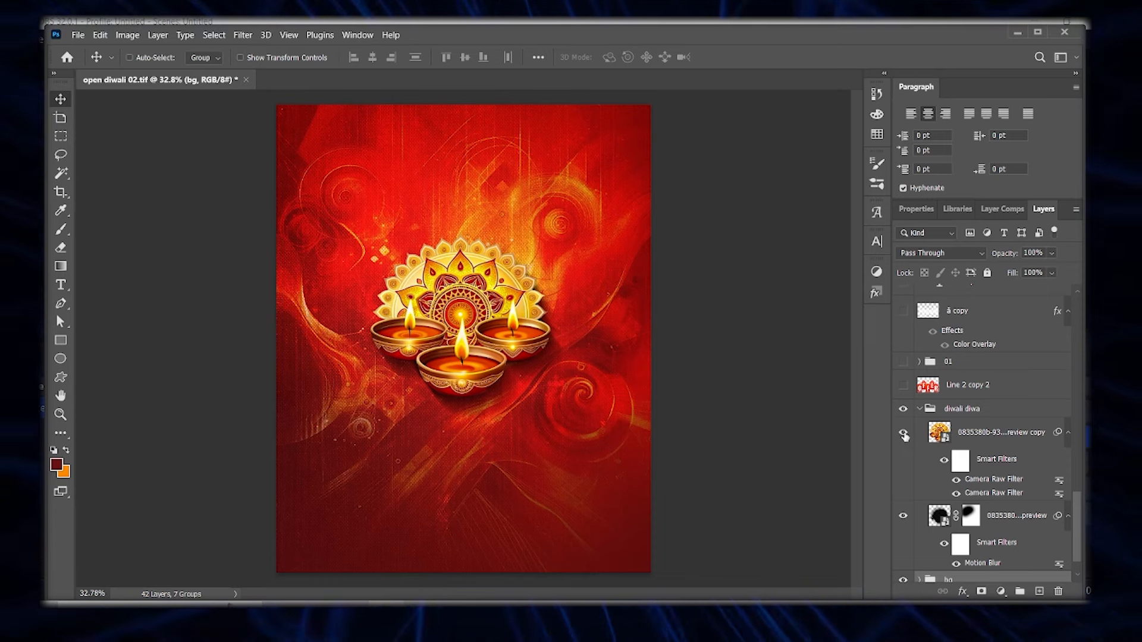
pyautogui.click(903, 433)
pyautogui.click(902, 517)
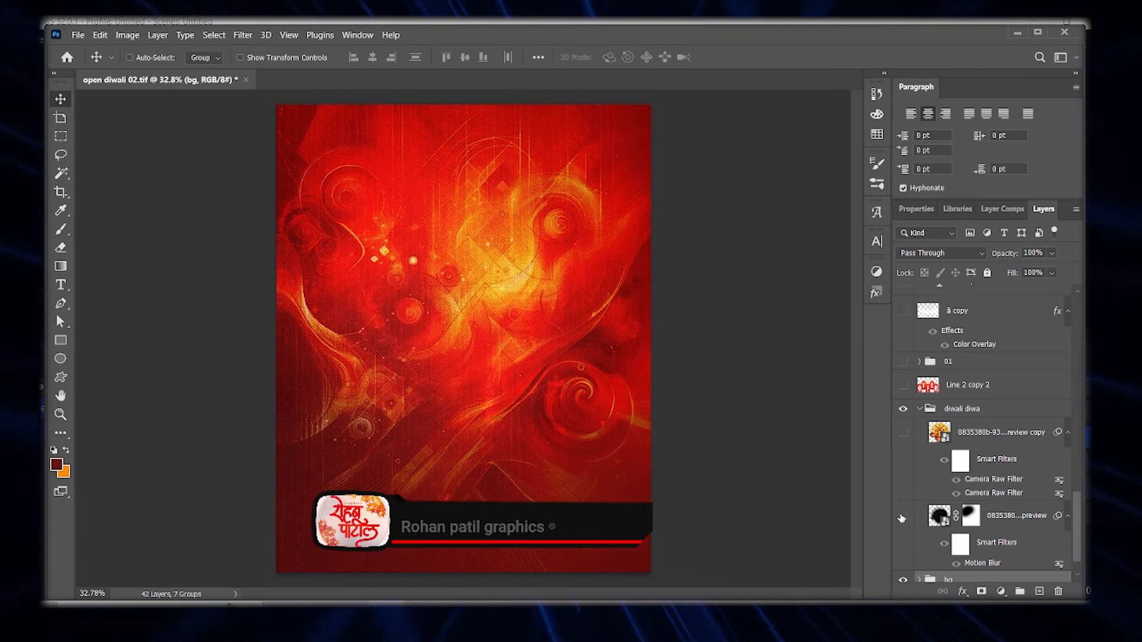
pyautogui.click(902, 516)
pyautogui.click(904, 433)
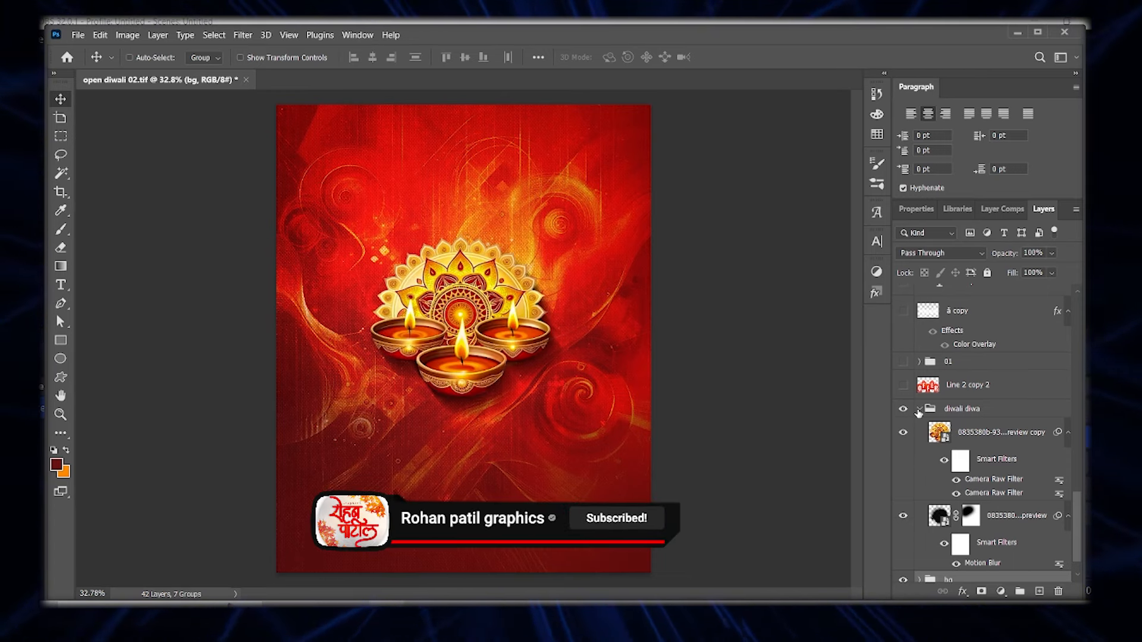
pyautogui.click(920, 409)
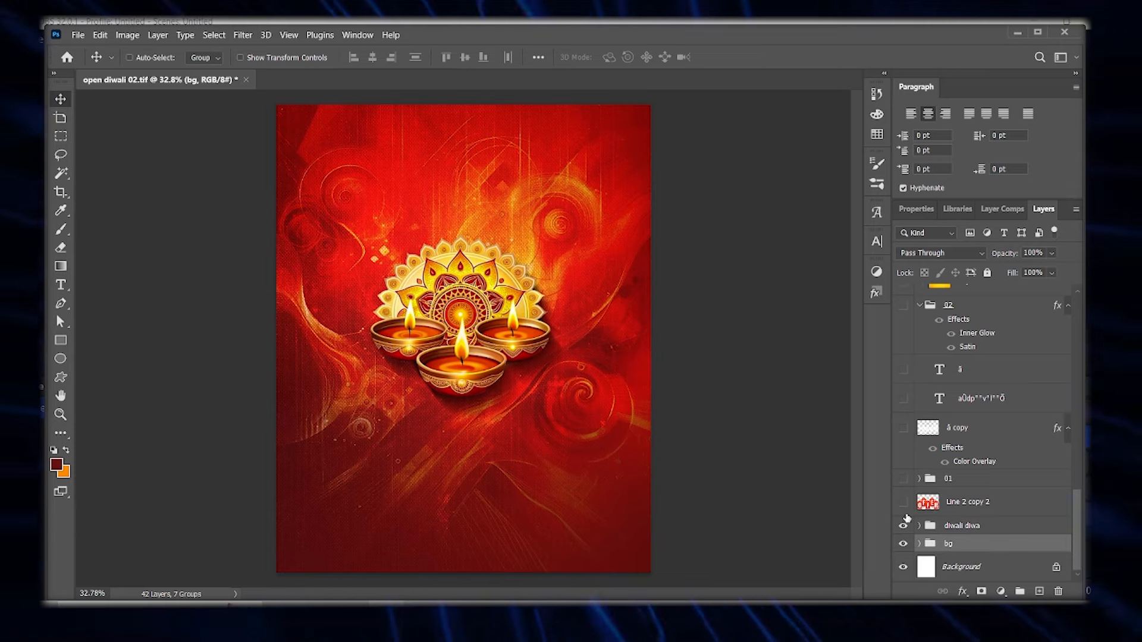
# Step: Show group 01 with the Marathi headline and check its text and Drop Shadow layers by toggling their visibility
pyautogui.click(903, 478)
pyautogui.scroll(4, 424, 143)
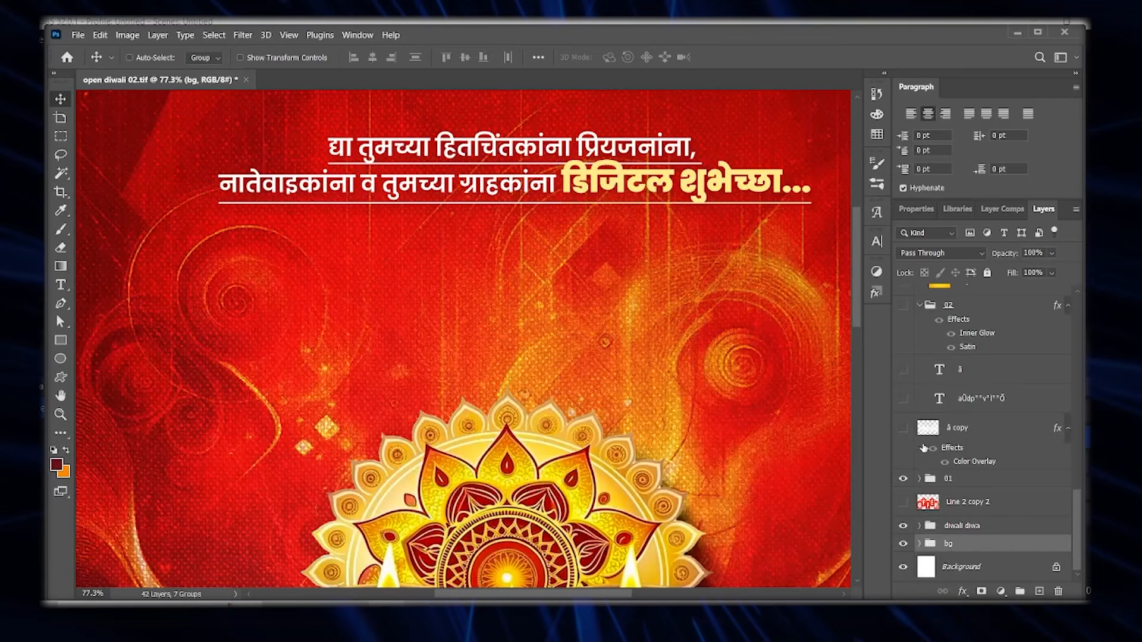
pyautogui.click(919, 478)
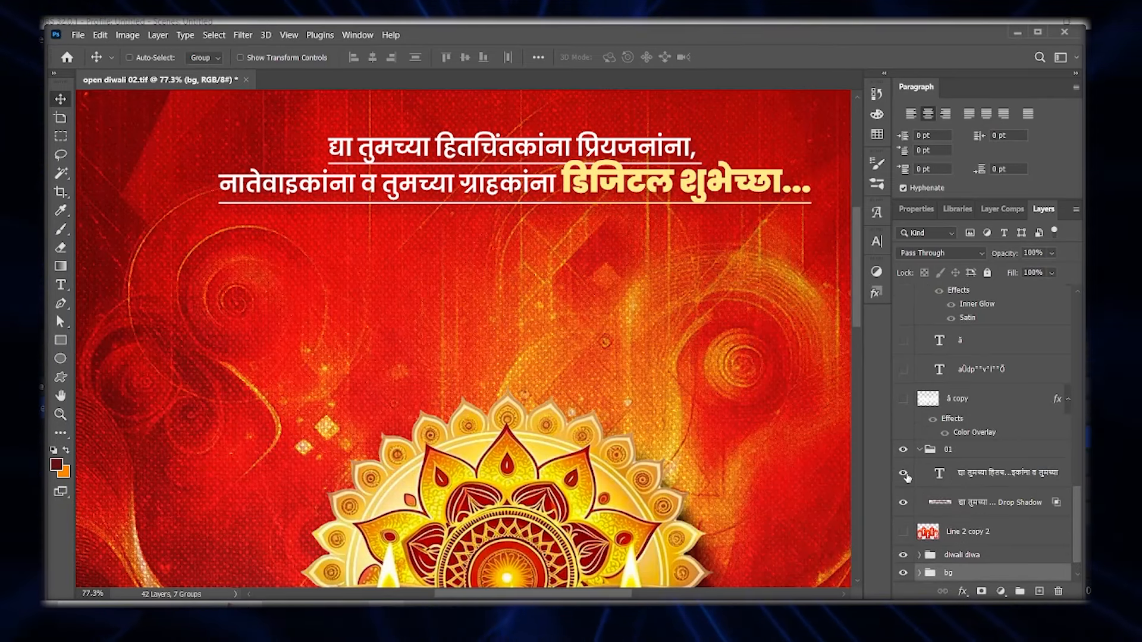
pyautogui.click(904, 474)
pyautogui.click(904, 474)
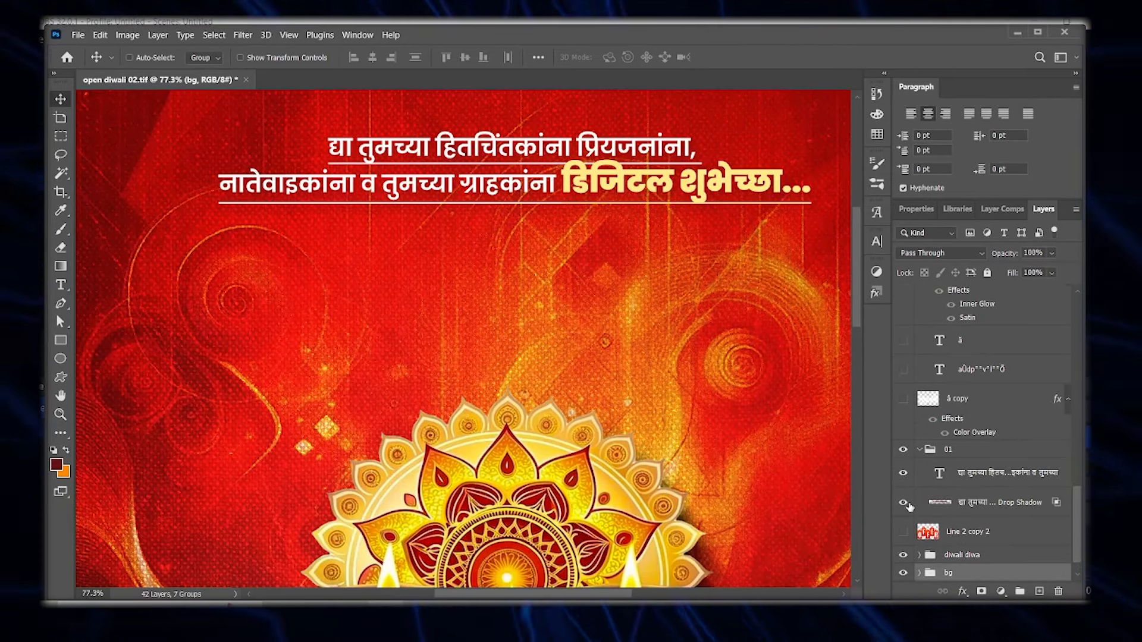
pyautogui.click(904, 503)
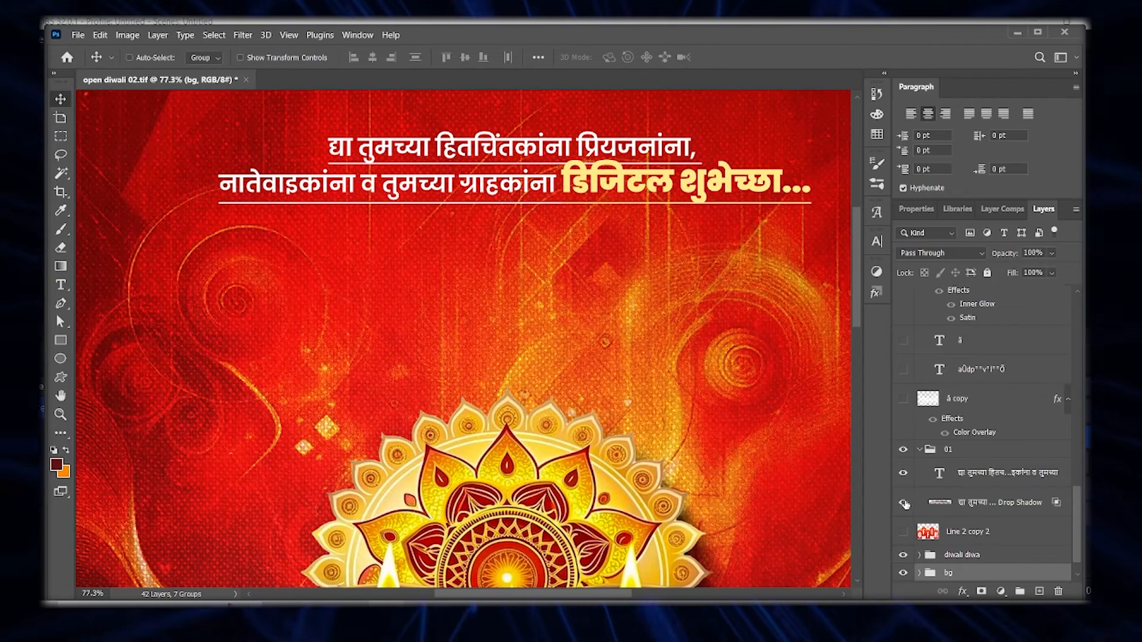
pyautogui.click(919, 451)
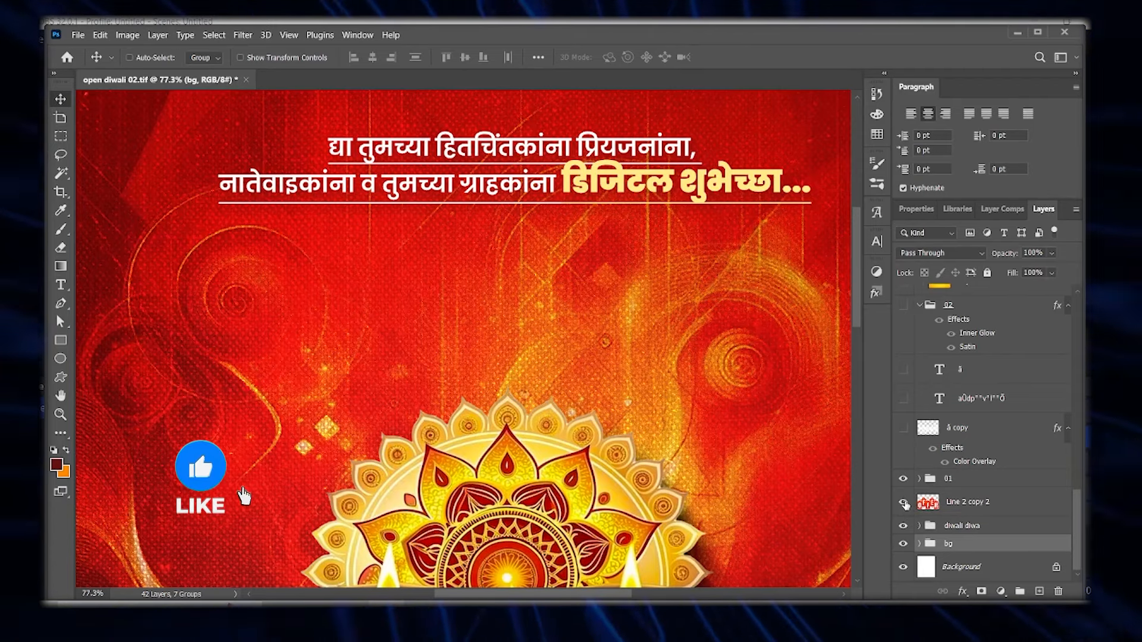
# Step: Show the OFFER tags on Line 2 copy 2 and both दिपावली title text layers in group 02
pyautogui.click(904, 503)
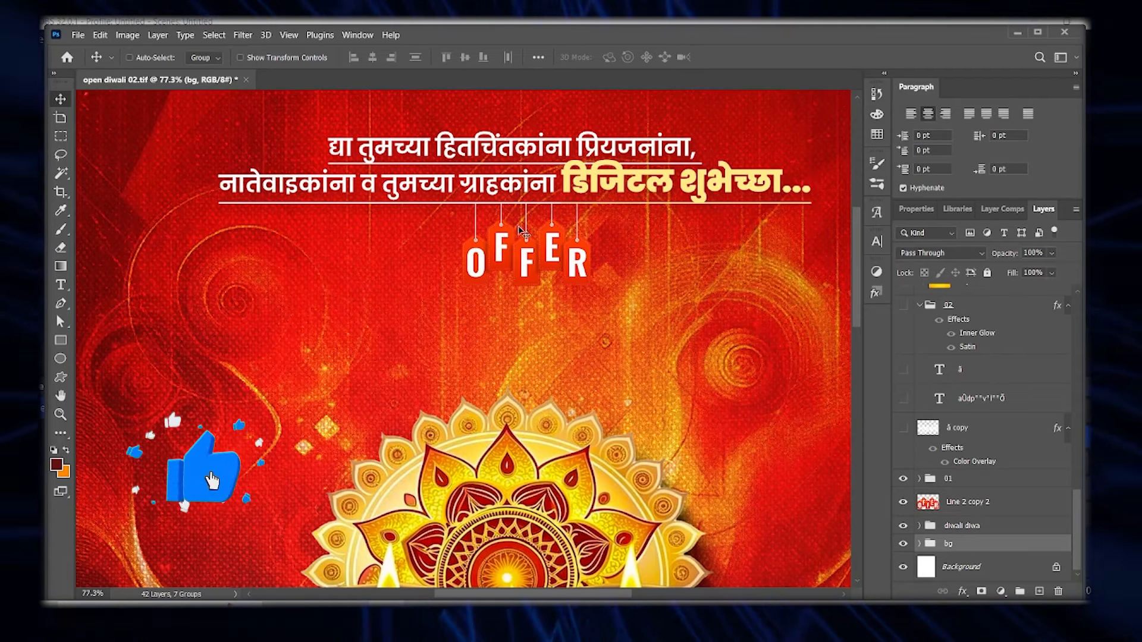
pyautogui.scroll(5, 541, 222)
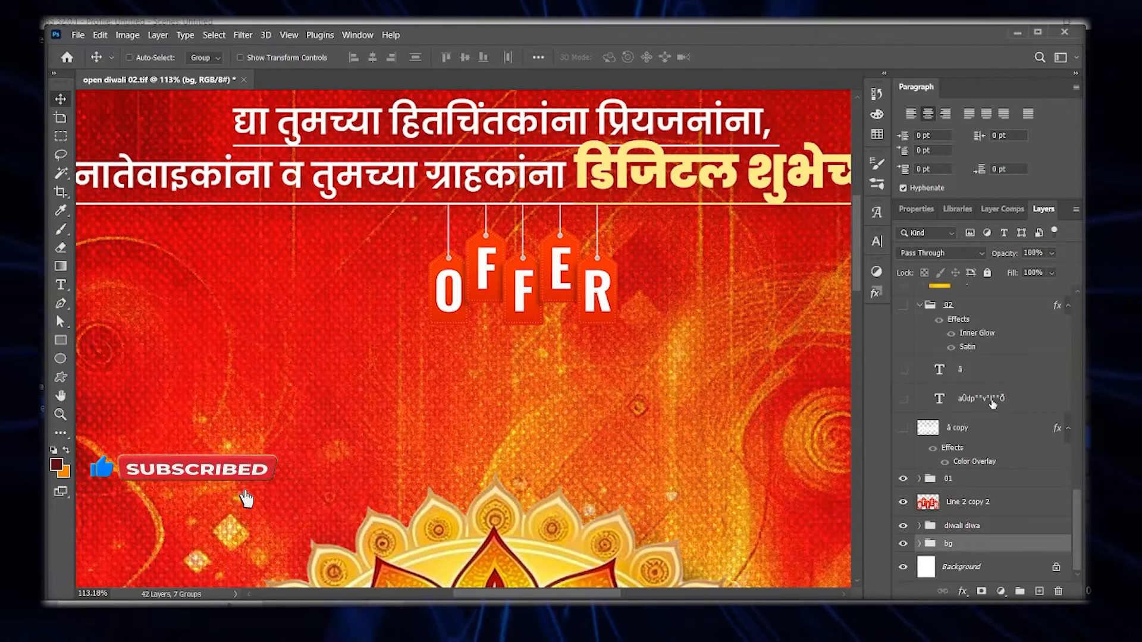
pyautogui.click(903, 370)
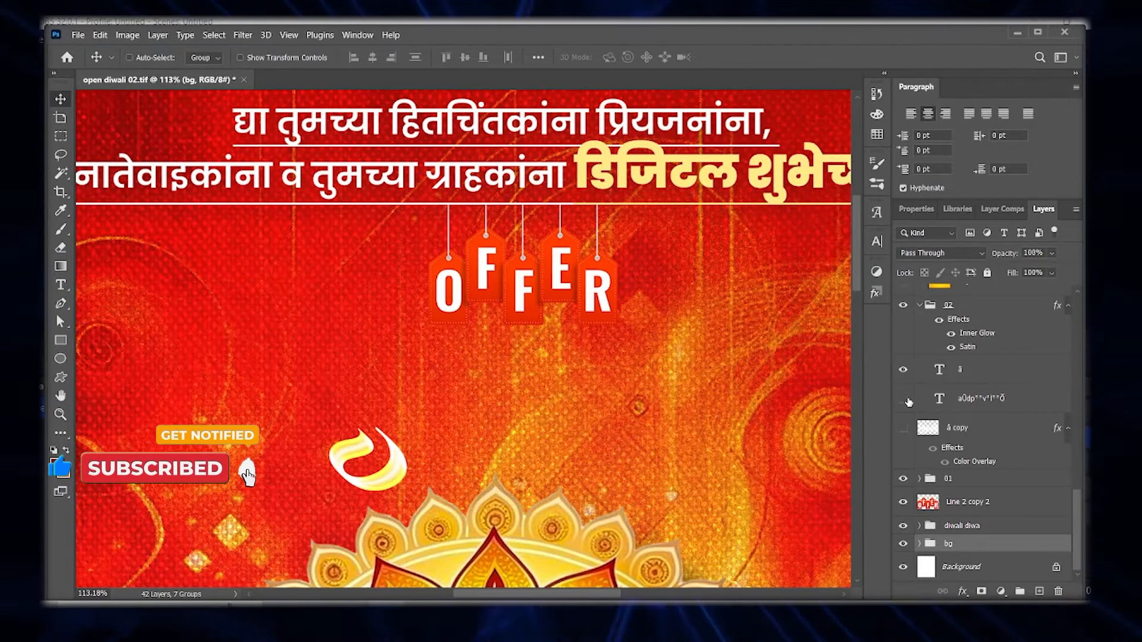
pyautogui.click(903, 398)
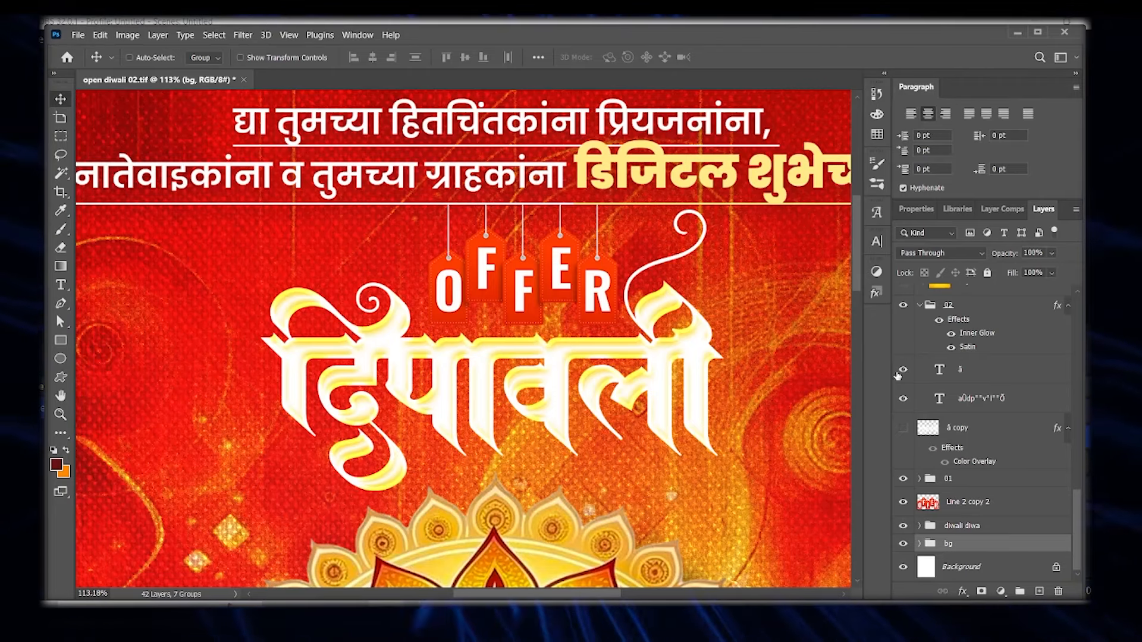
pyautogui.scroll(-2, 758, 421)
pyautogui.scroll(1, 757, 420)
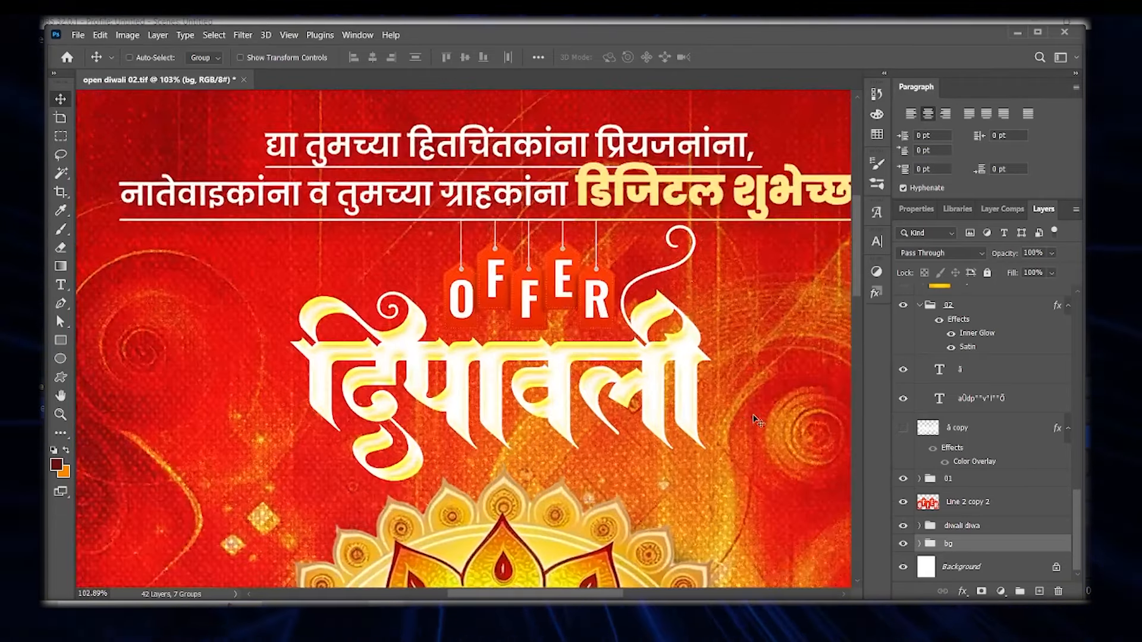
# Step: Show the title's shadow layer below group 02 and the clipped yellow Layer 2 above it, and collapse the group
pyautogui.click(902, 430)
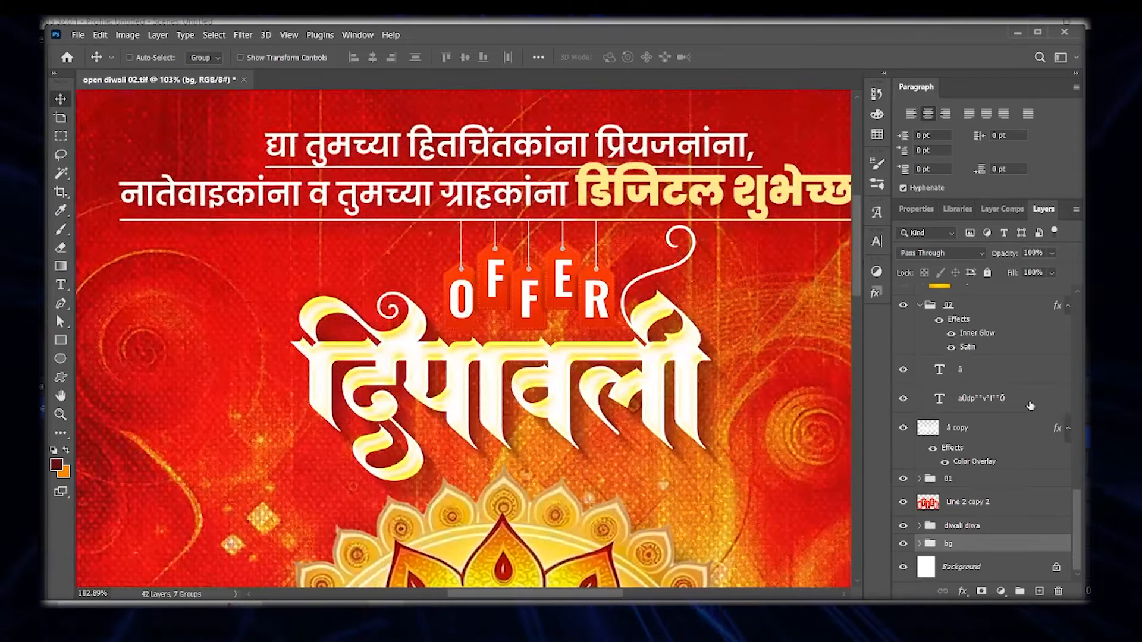
pyautogui.scroll(1, 1030, 406)
pyautogui.click(904, 311)
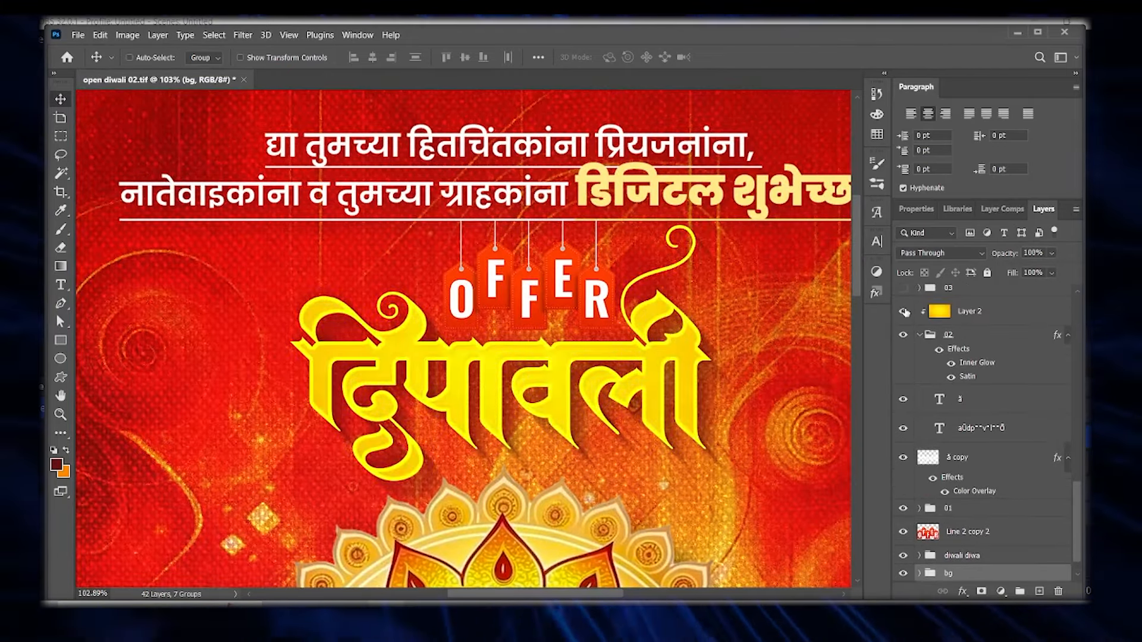
pyautogui.scroll(-3, 698, 417)
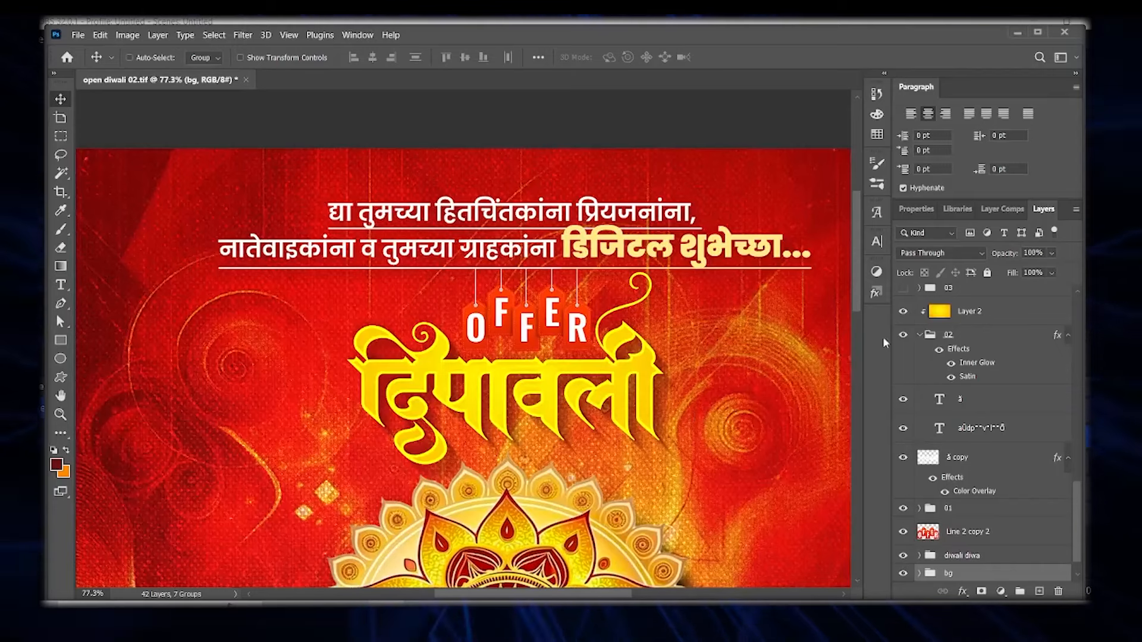
pyautogui.click(921, 336)
# Step: Show group 03 with the धमाका ऑफर tagline below the title and expand the group
pyautogui.scroll(1, 951, 375)
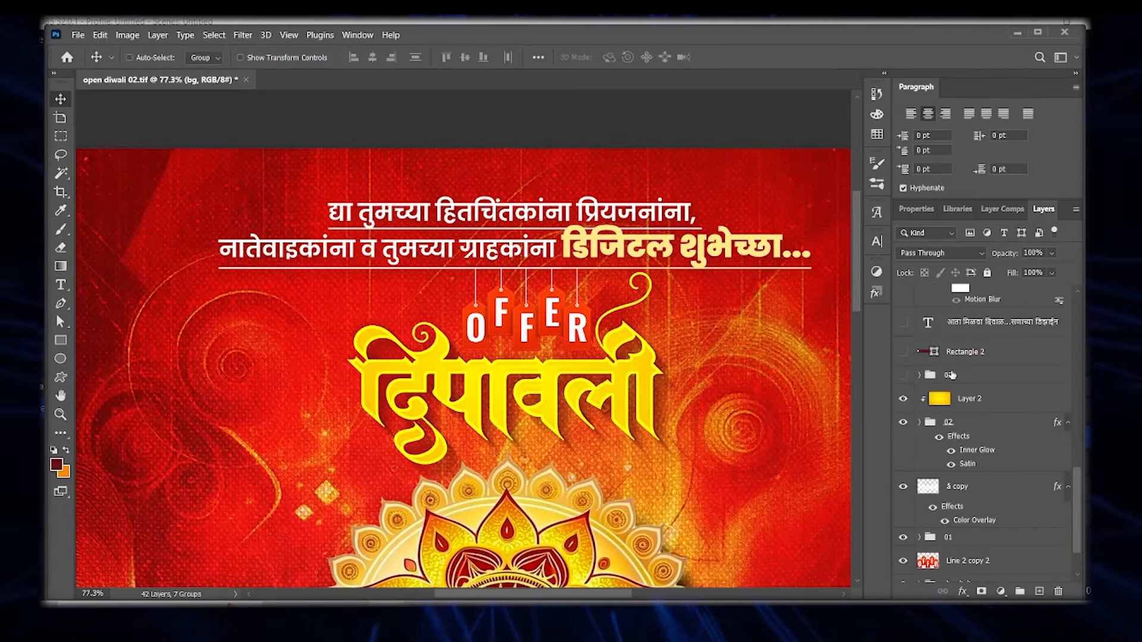
pyautogui.click(903, 375)
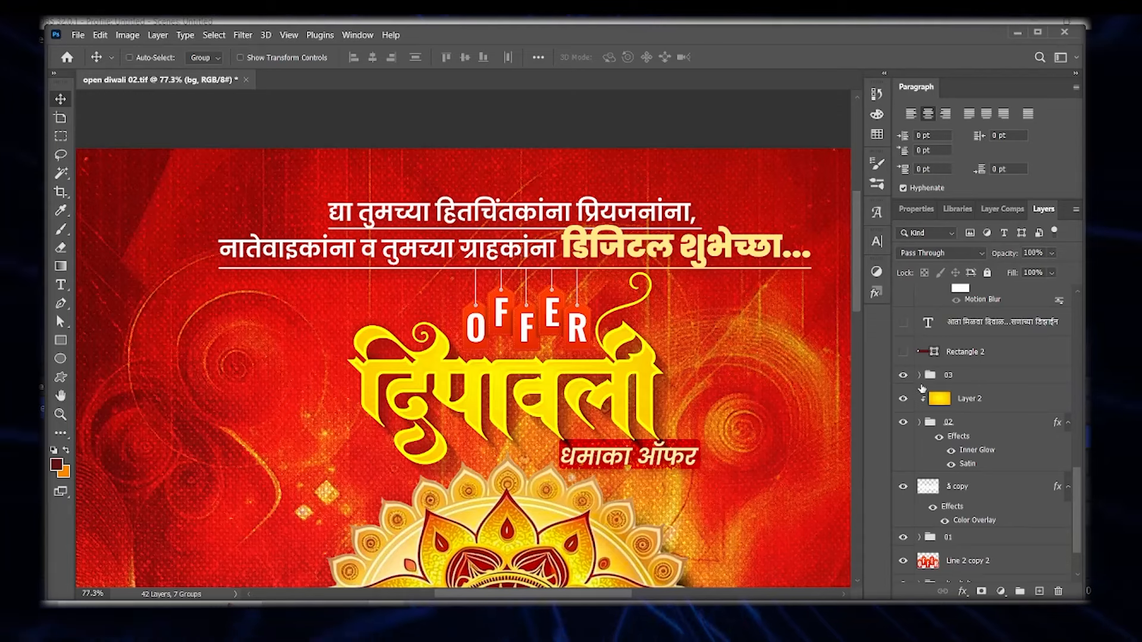
pyautogui.click(921, 376)
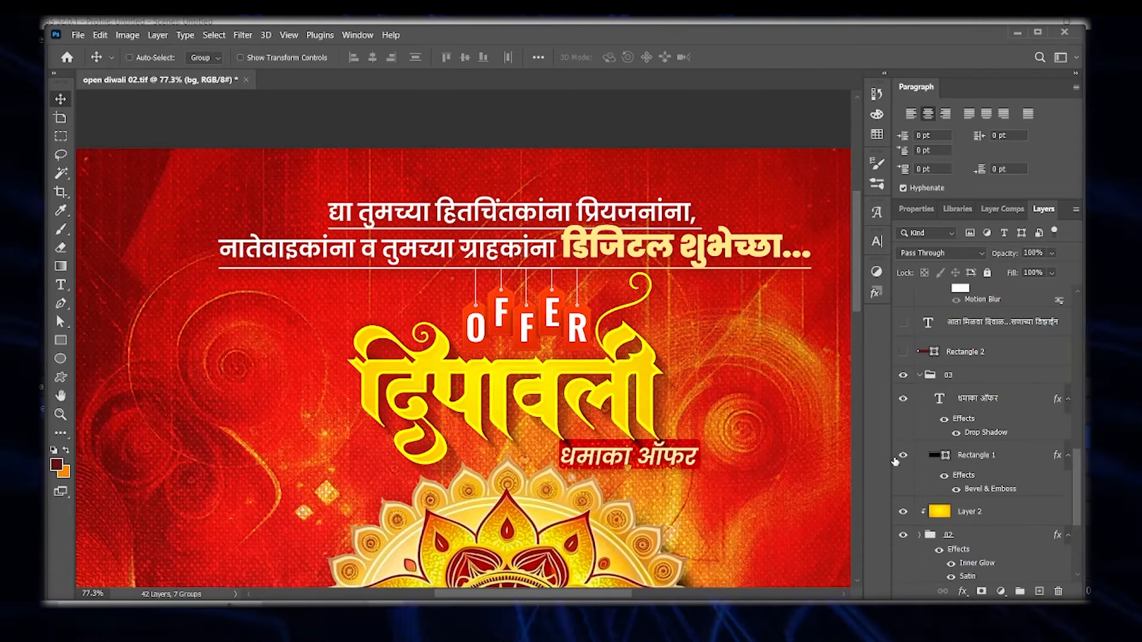
# Step: Hide the धमाका ऑफर text to examine Rectangle 1 beneath it up close, and show and select the text again
pyautogui.click(904, 399)
pyautogui.click(936, 457)
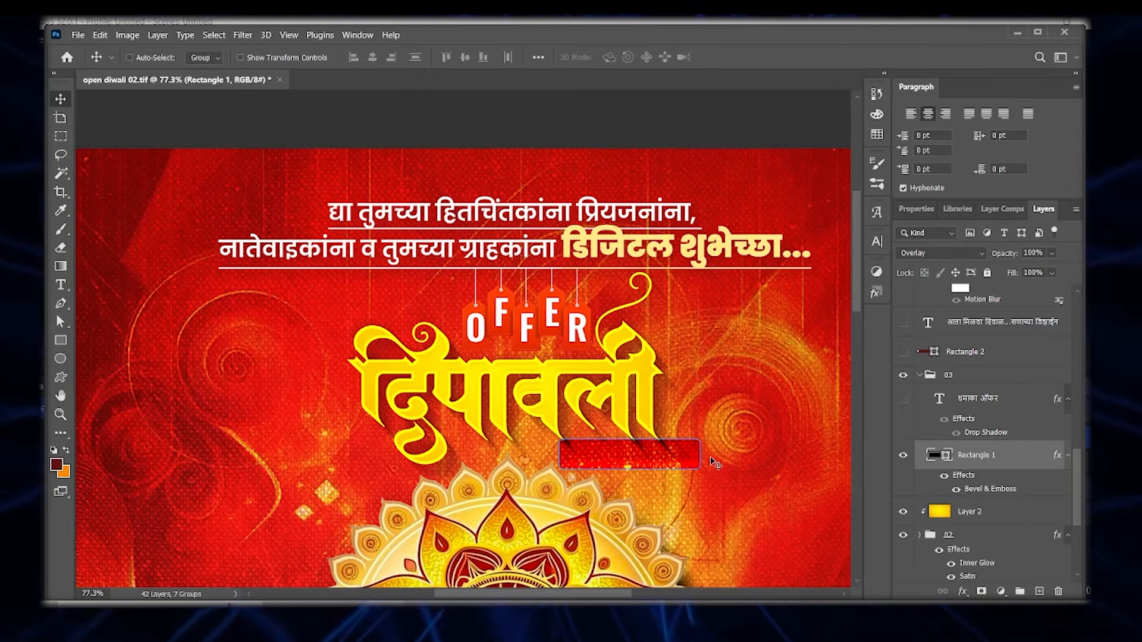
pyautogui.scroll(3, 712, 455)
pyautogui.scroll(3, 712, 455)
pyautogui.scroll(2, 702, 452)
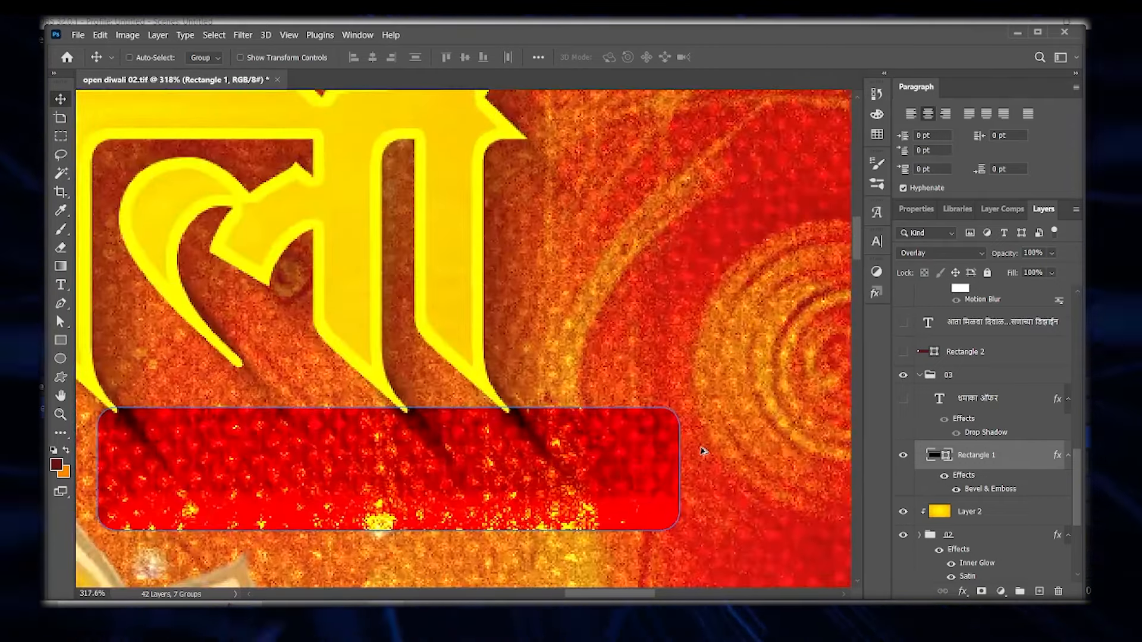
pyautogui.scroll(-2, 702, 453)
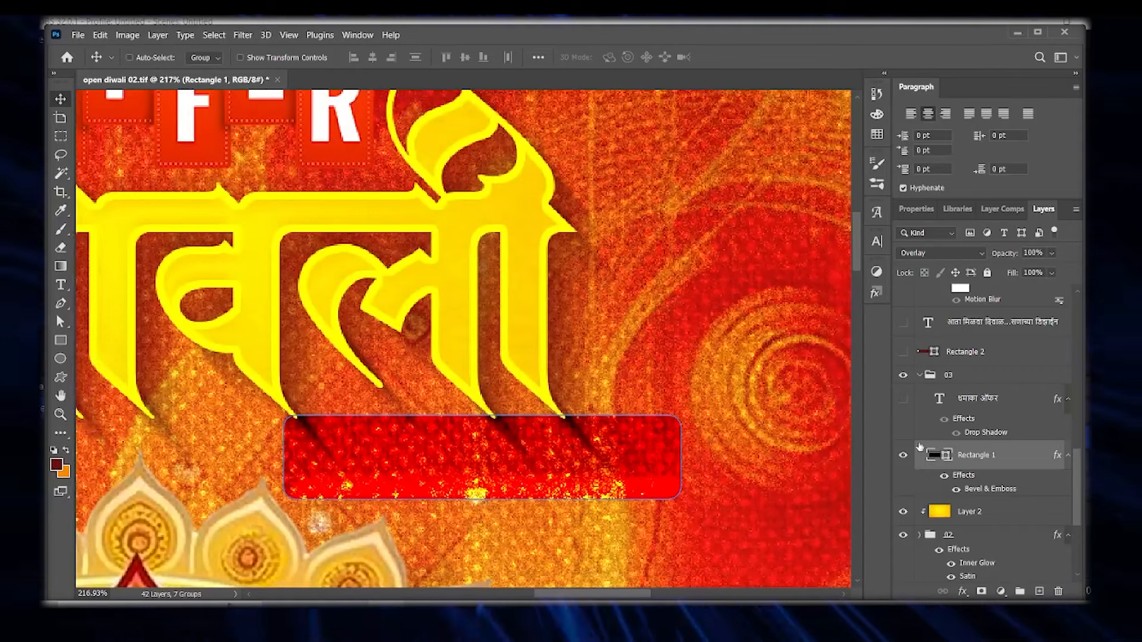
pyautogui.click(903, 400)
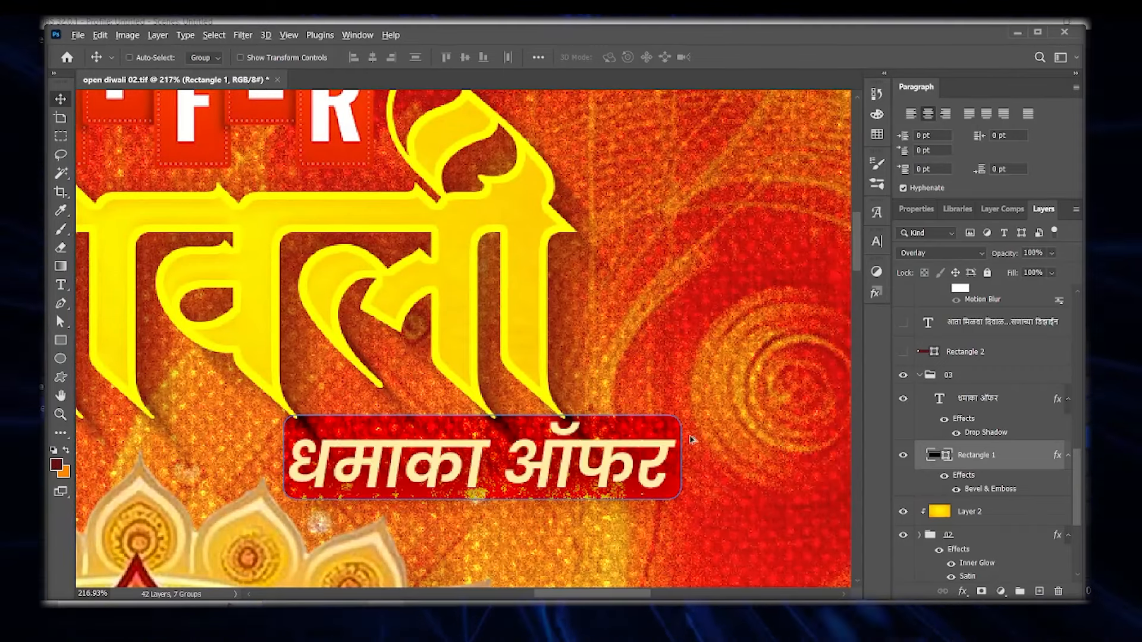
pyautogui.scroll(-2, 684, 433)
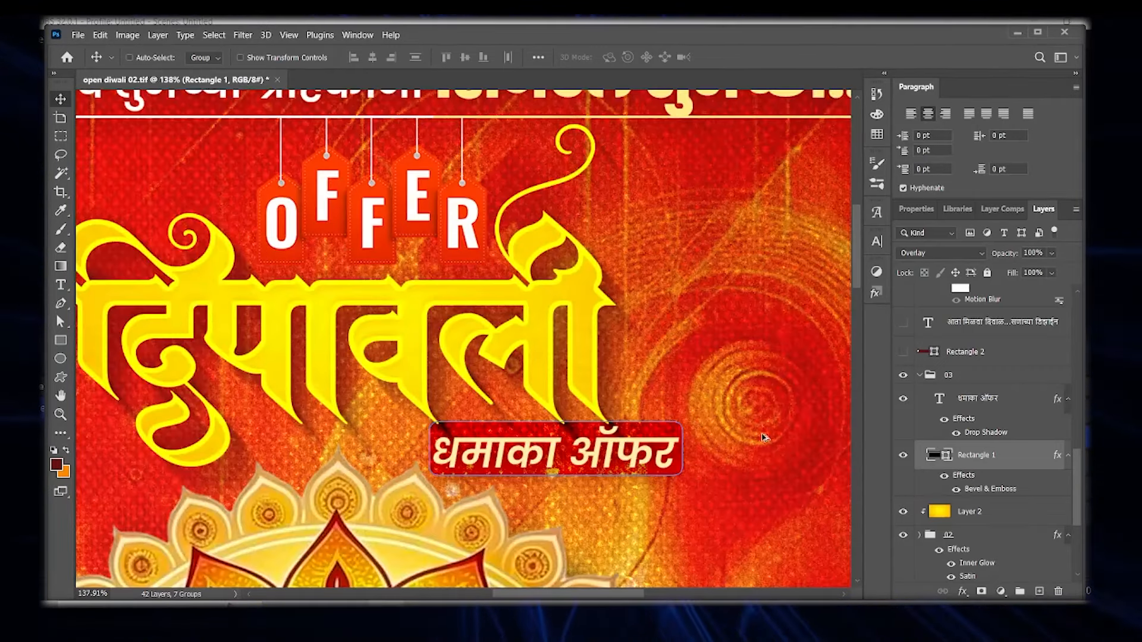
pyautogui.click(943, 401)
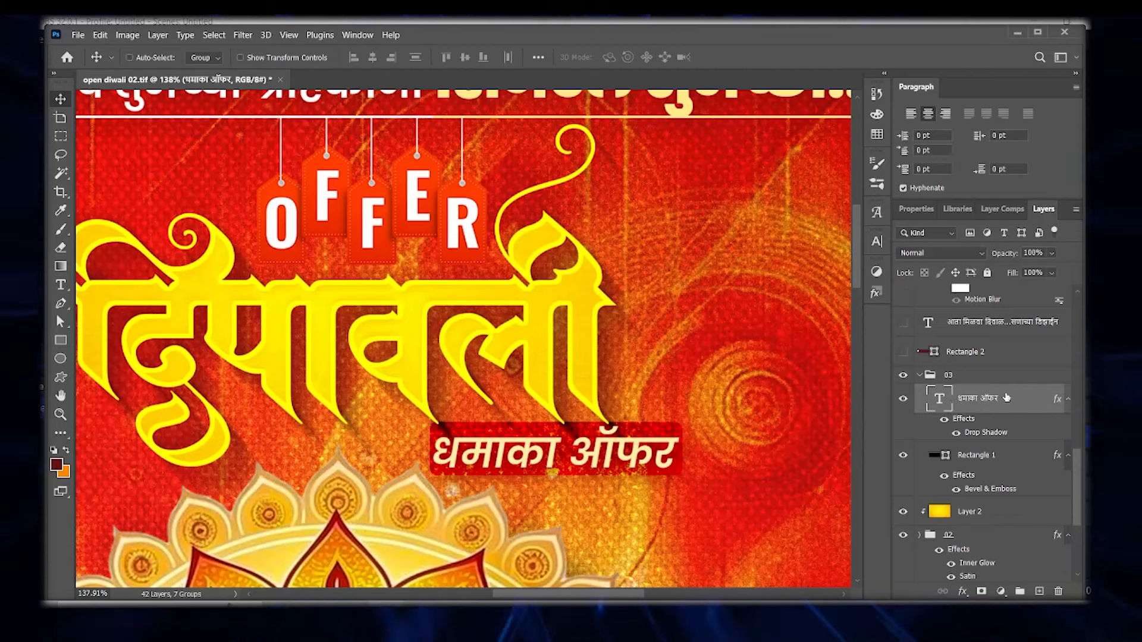
# Step: Show the slanted dark red Rectangle 2 strip below the lamps, select it and check it by toggling its visibility
pyautogui.scroll(1, 1005, 397)
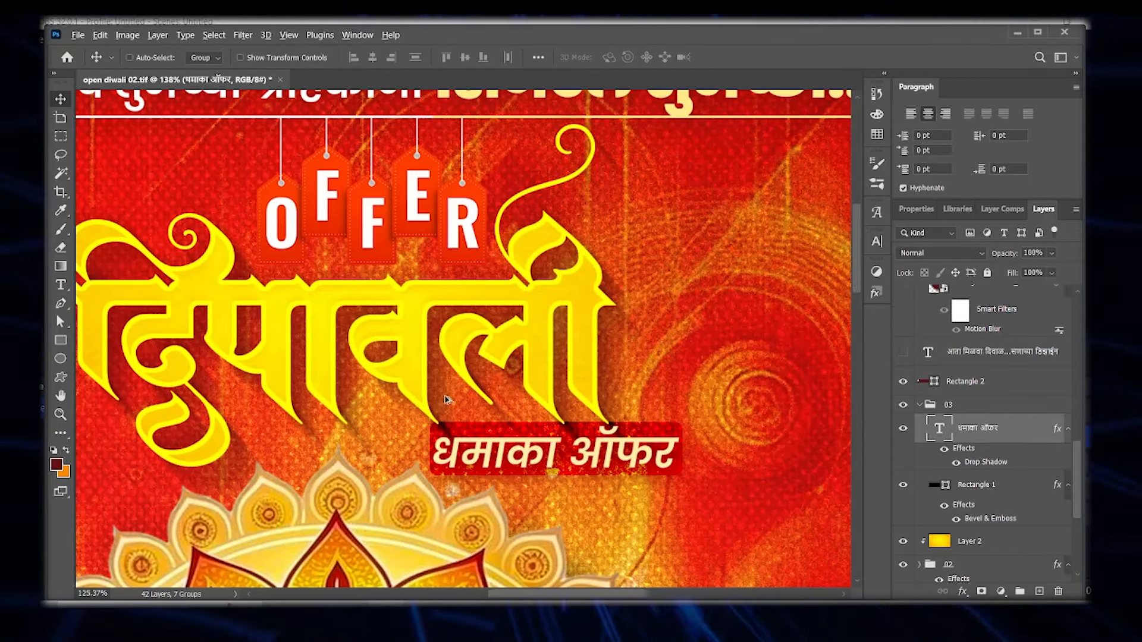
pyautogui.scroll(-5, 448, 400)
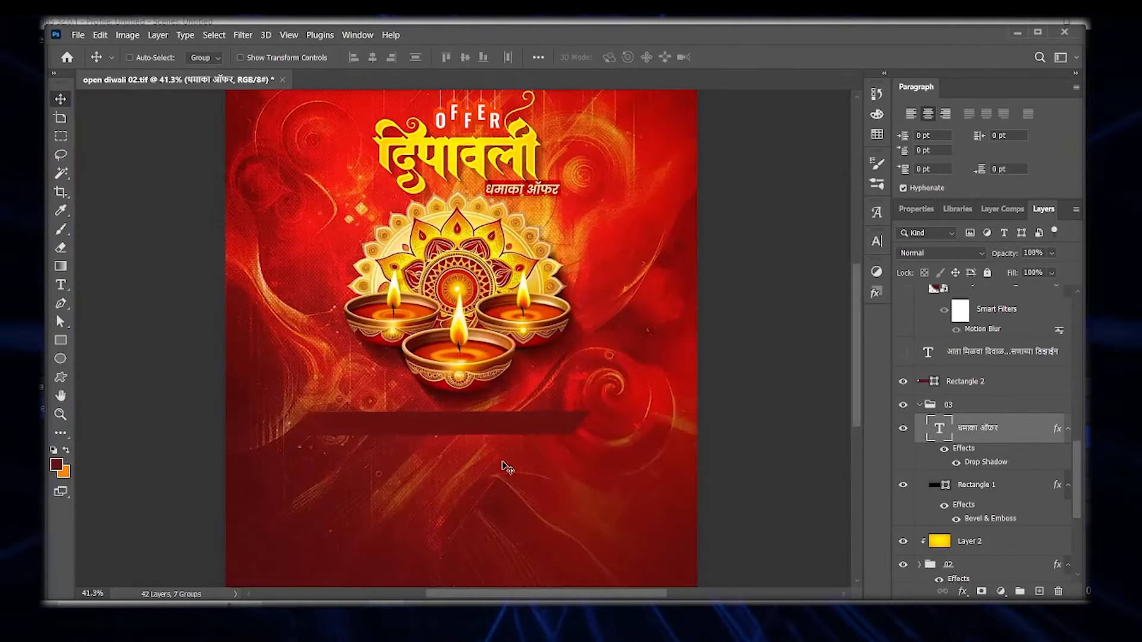
pyautogui.click(918, 383)
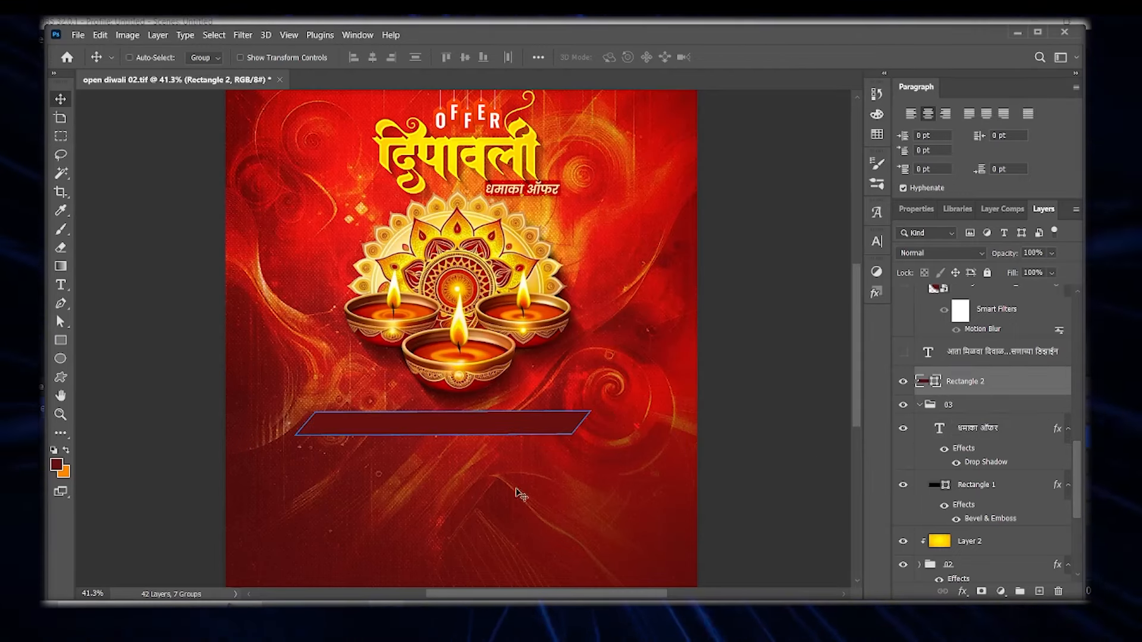
pyautogui.scroll(4, 438, 439)
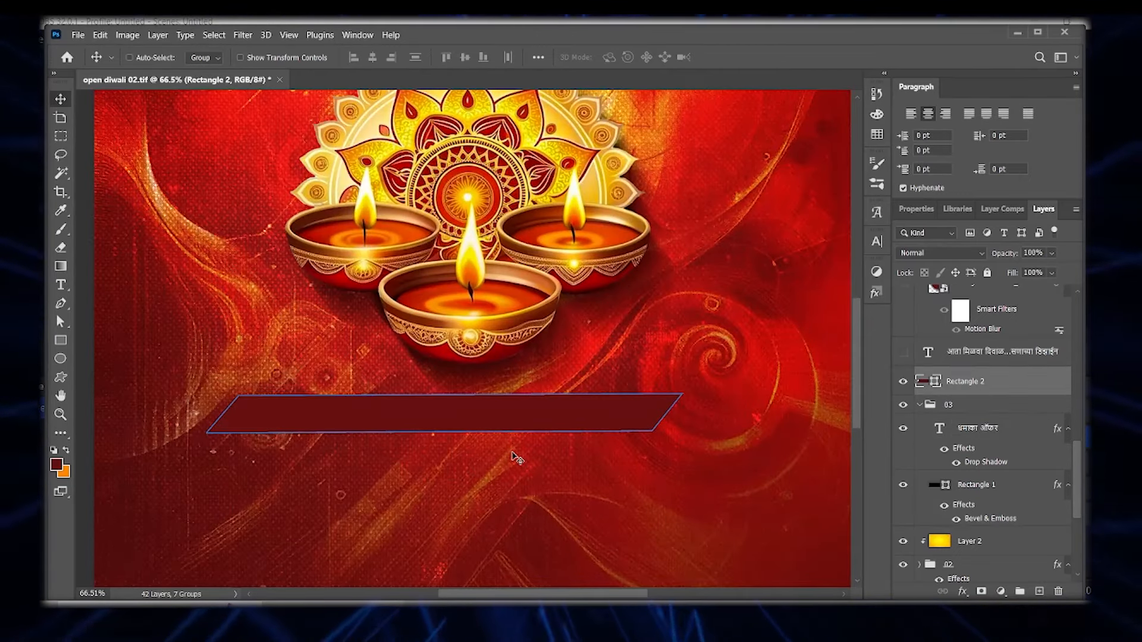
pyautogui.doubleClick(904, 382)
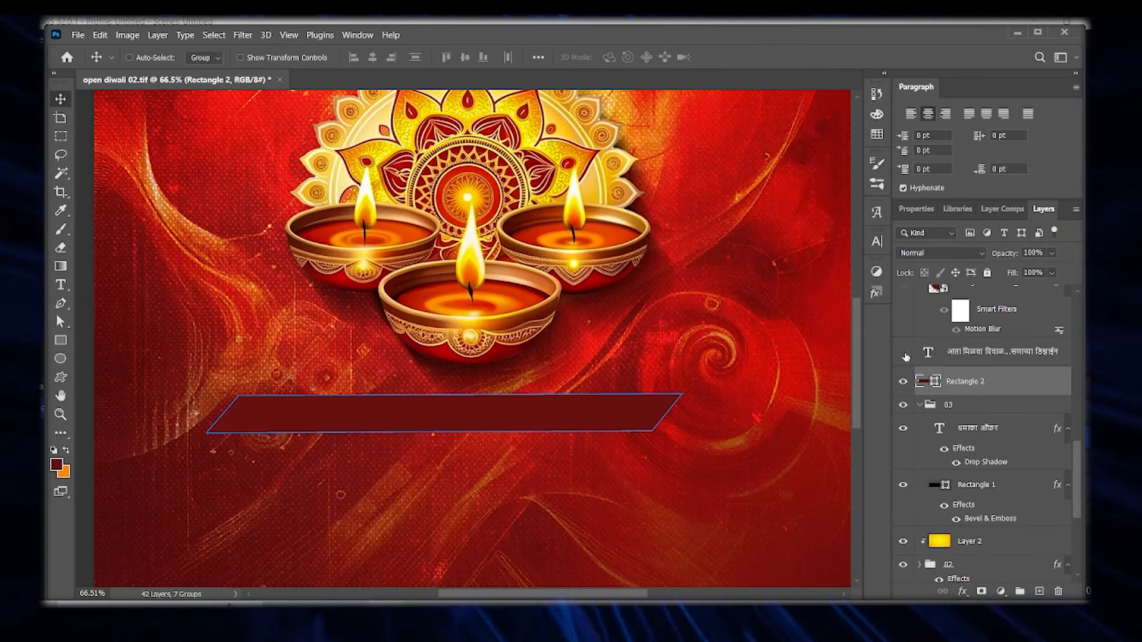
# Step: Show the आता मिळवा दिवाळीच्या 7 सणाच्या डिझाईन text on the slanted strip and inspect it
pyautogui.click(903, 353)
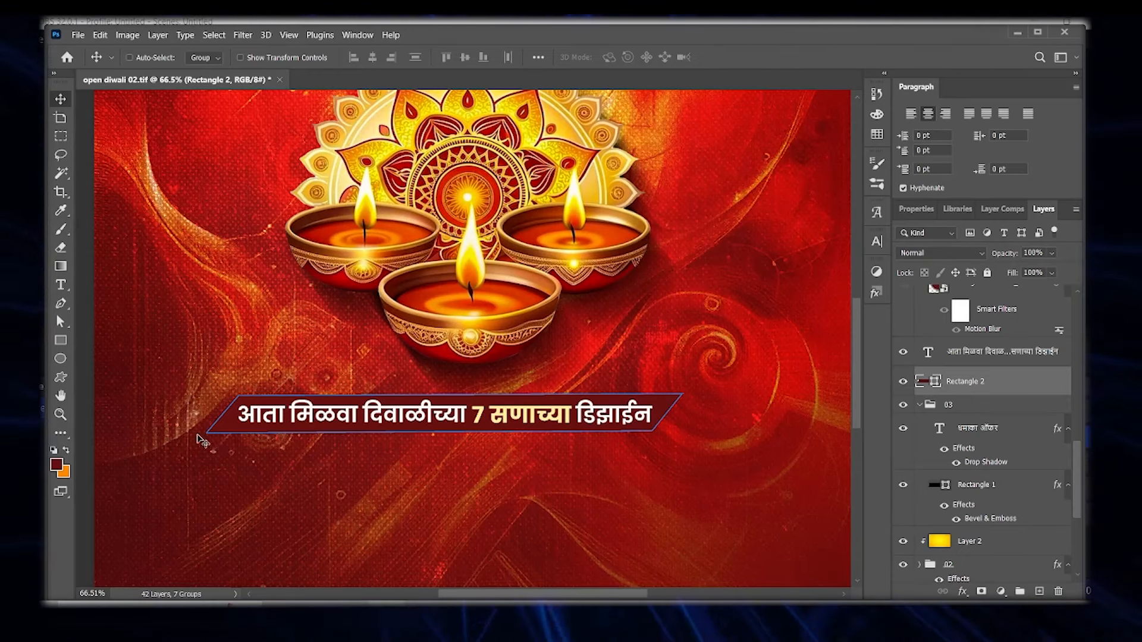
pyautogui.scroll(-2, 625, 455)
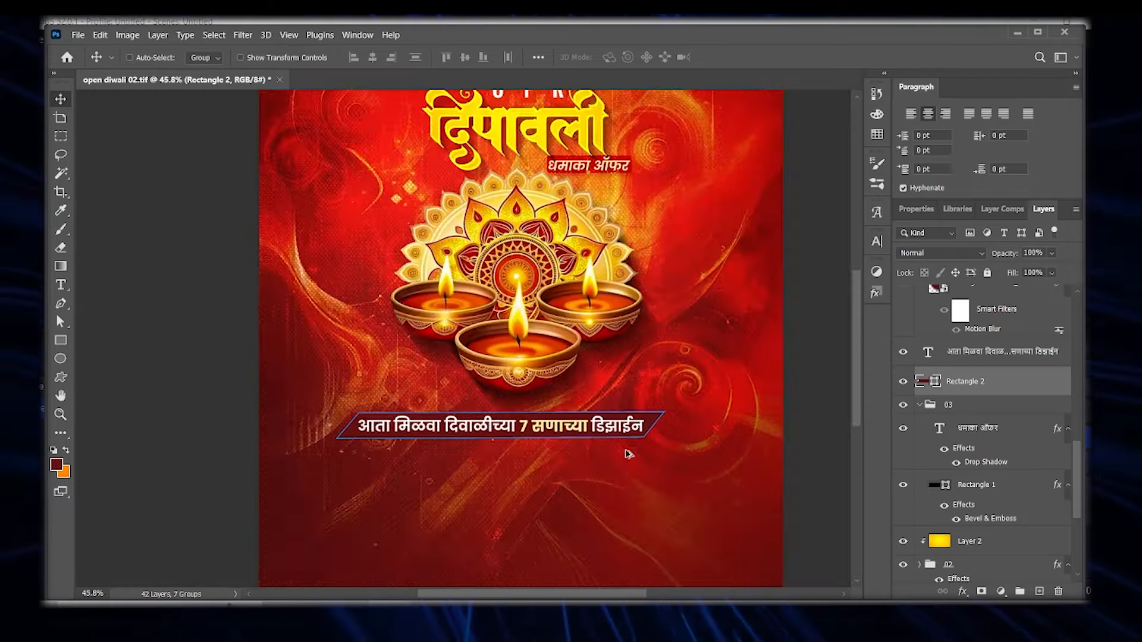
pyautogui.scroll(2, 625, 455)
pyautogui.scroll(2, 931, 409)
pyautogui.scroll(1, 931, 409)
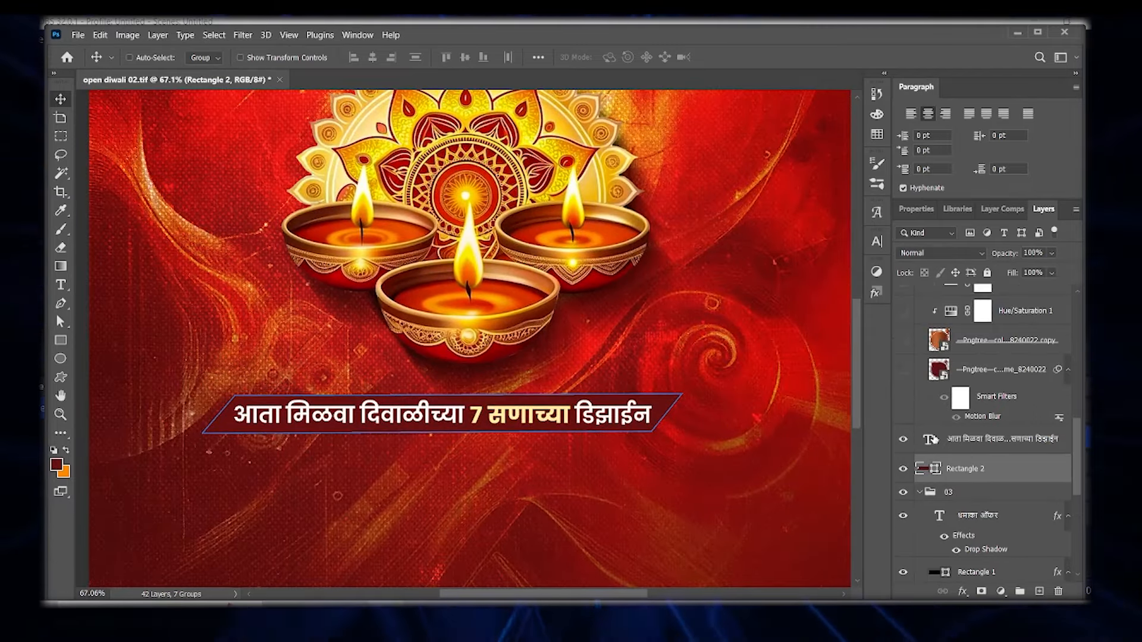
# Step: Show the price badge's motion-blurred shadow and its frame image with the clipped Hue/Saturation 1 and Levels 1 adjustments
pyautogui.click(904, 370)
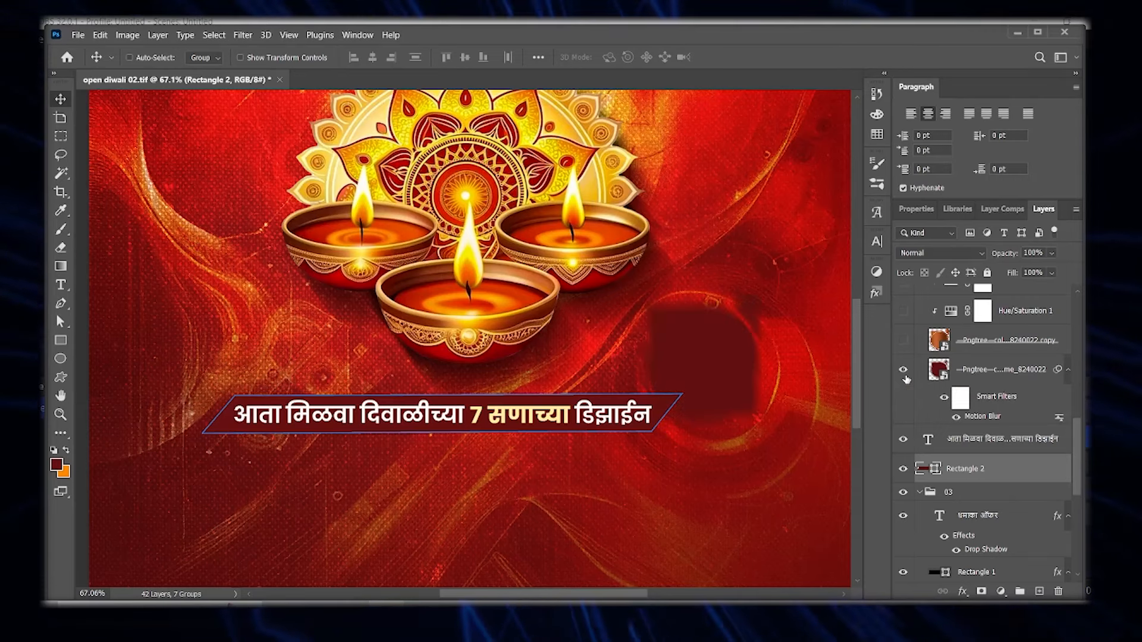
pyautogui.click(904, 341)
pyautogui.scroll(2, 917, 361)
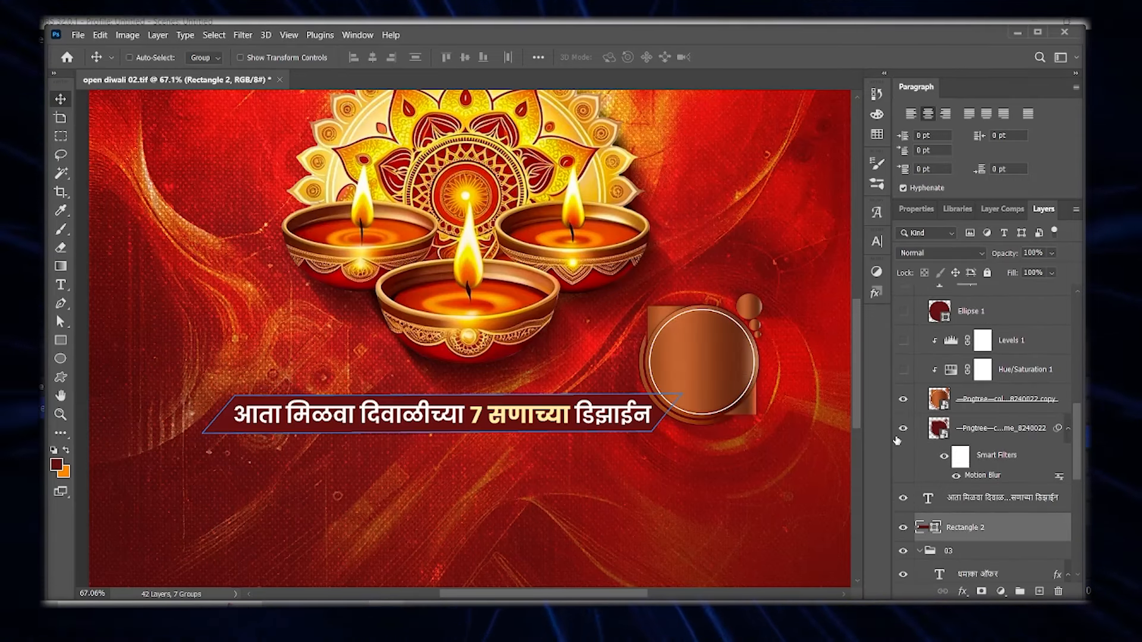
pyautogui.click(904, 370)
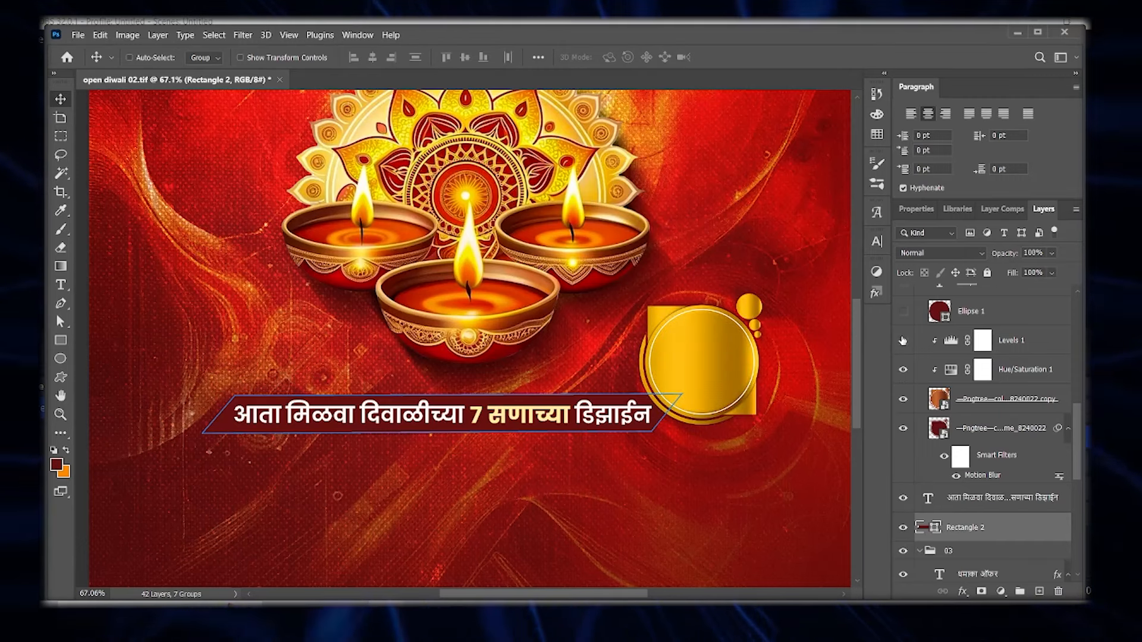
pyautogui.click(904, 341)
pyautogui.scroll(1, 969, 350)
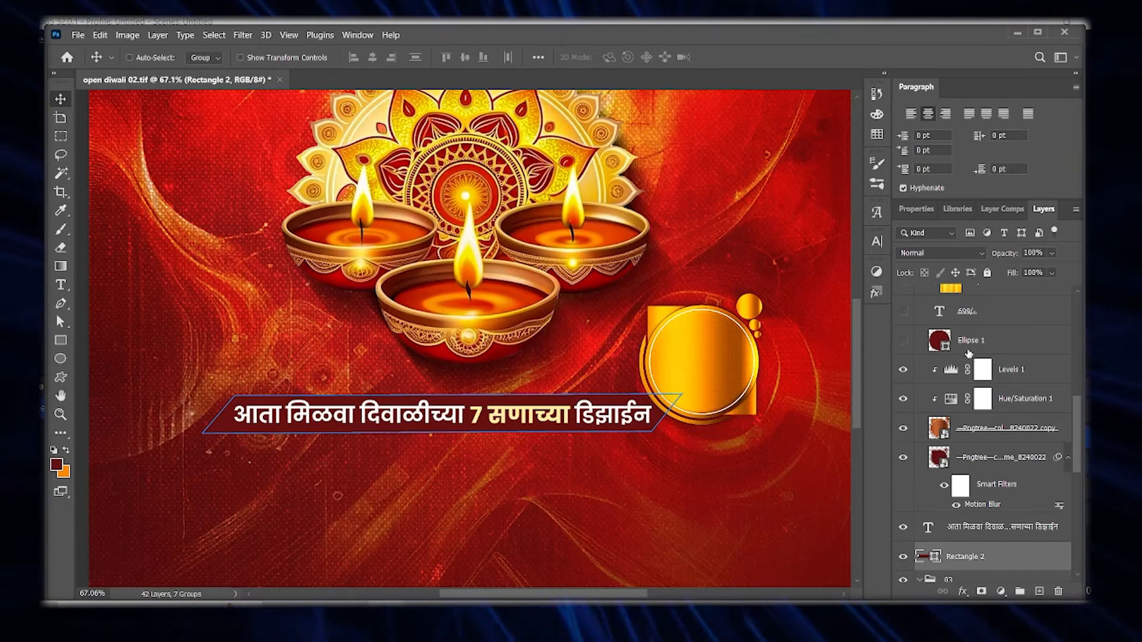
# Step: Show the badge's Ellipse 1, the 699/- price with its clipped Layer 3, and the मध्ये and फक्त texts
pyautogui.scroll(1, 925, 382)
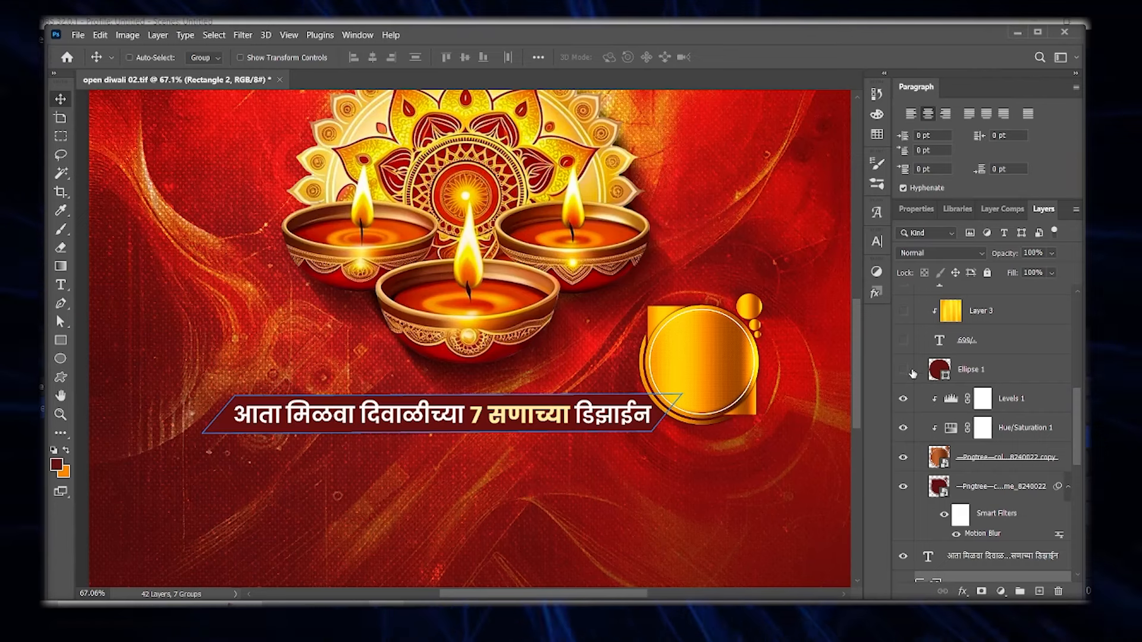
pyautogui.click(903, 370)
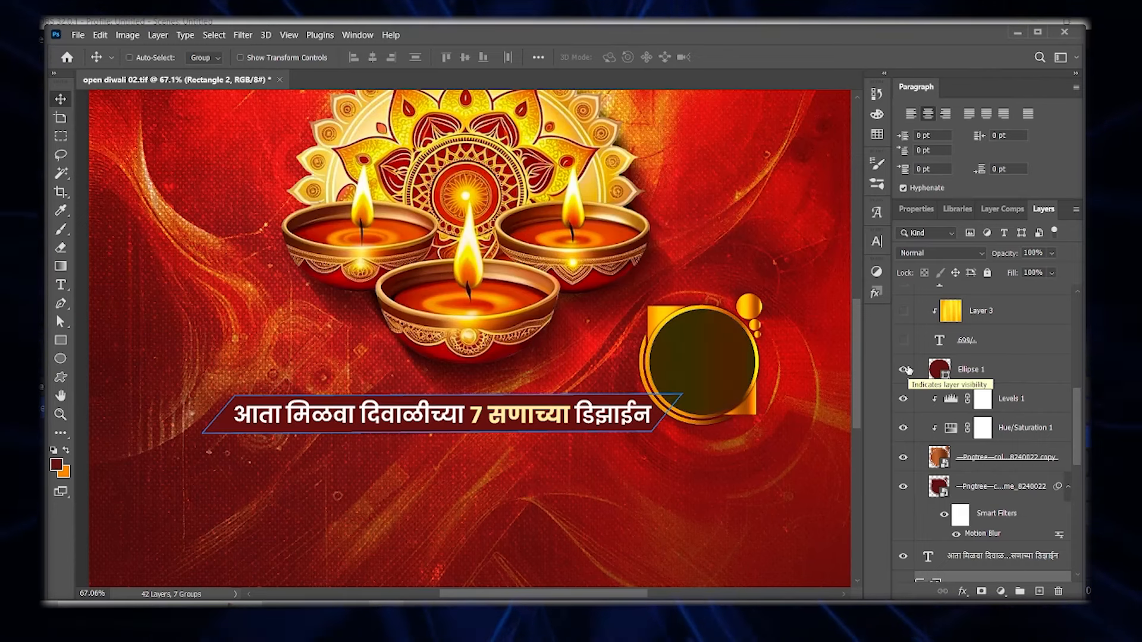
pyautogui.click(902, 341)
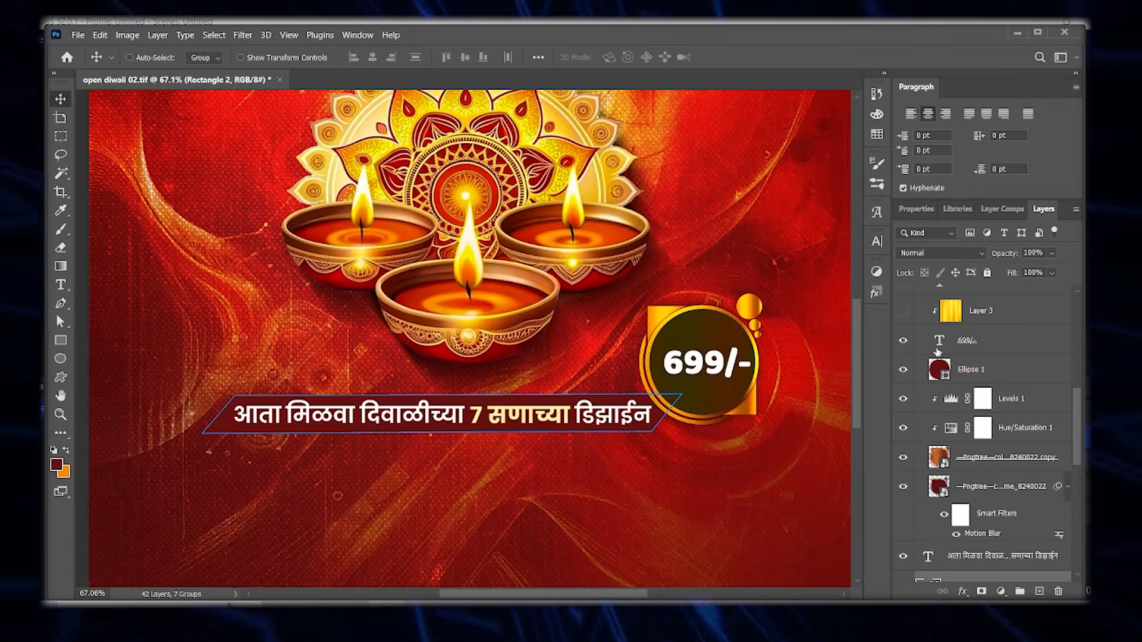
pyautogui.scroll(2, 962, 394)
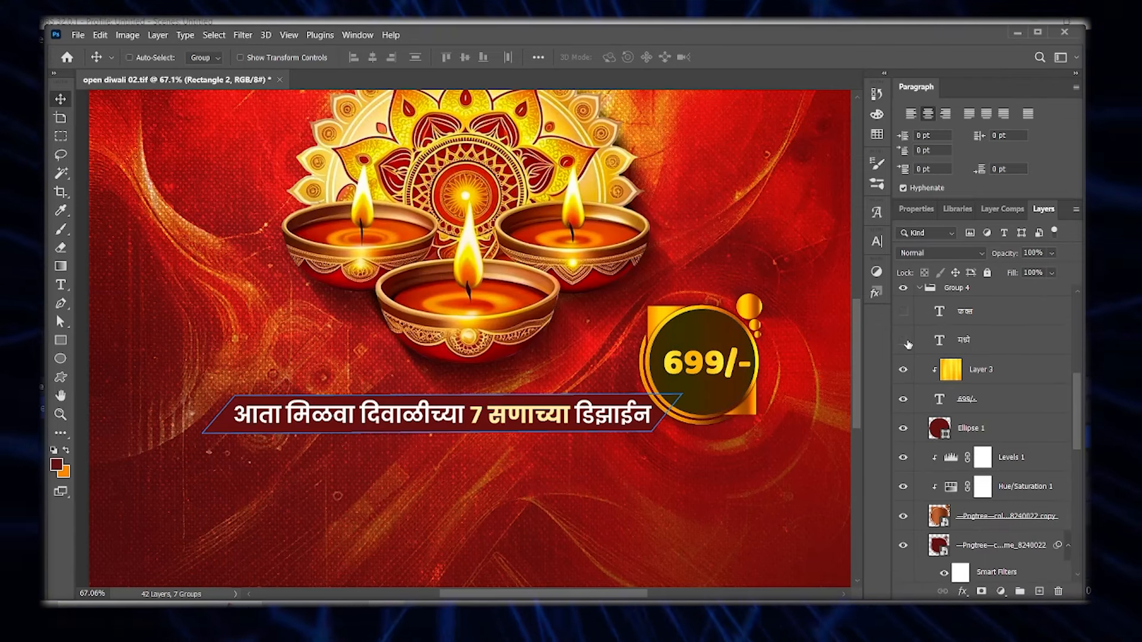
pyautogui.click(903, 340)
pyautogui.click(904, 311)
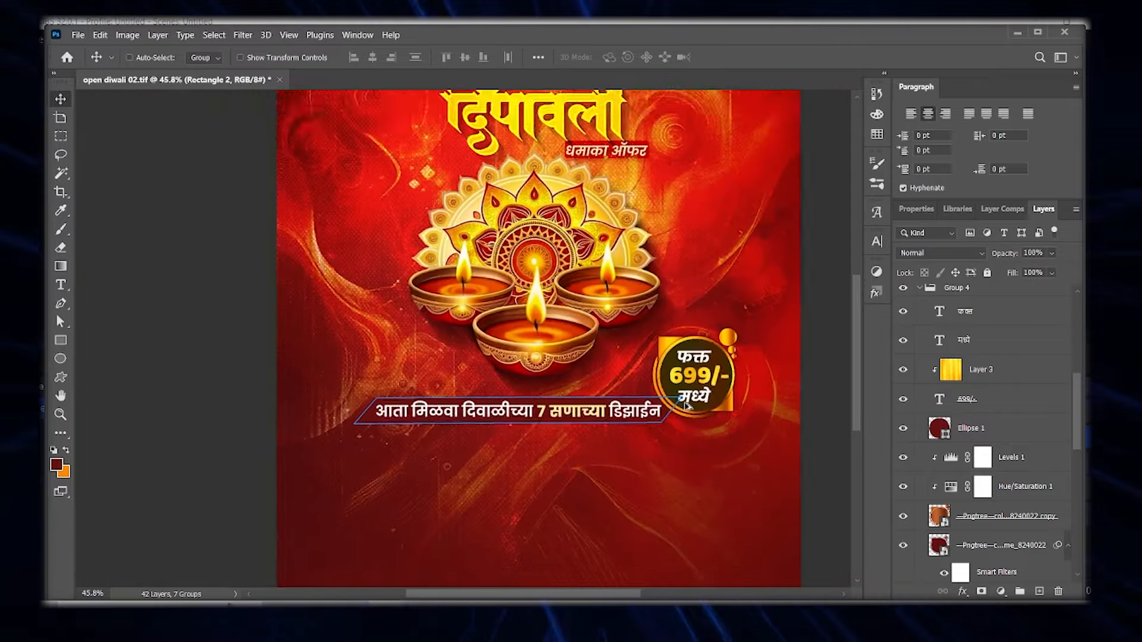
# Step: Collapse Group 4, compare the poster with the price badge hidden and shown, and select the visible group
pyautogui.scroll(2, 1013, 391)
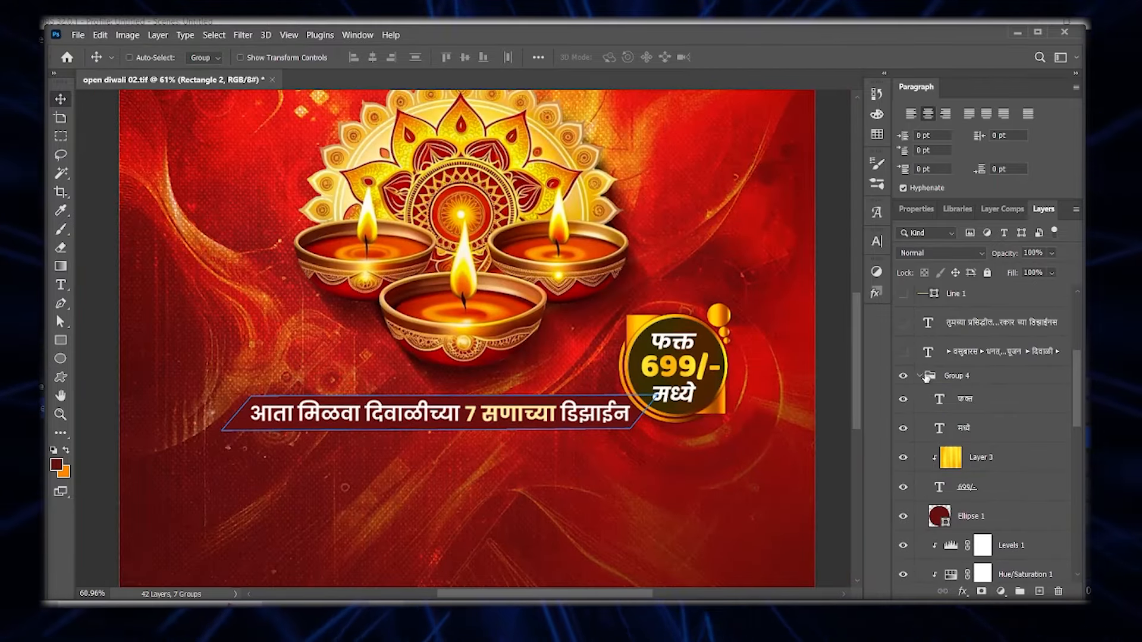
pyautogui.click(920, 376)
pyautogui.click(904, 377)
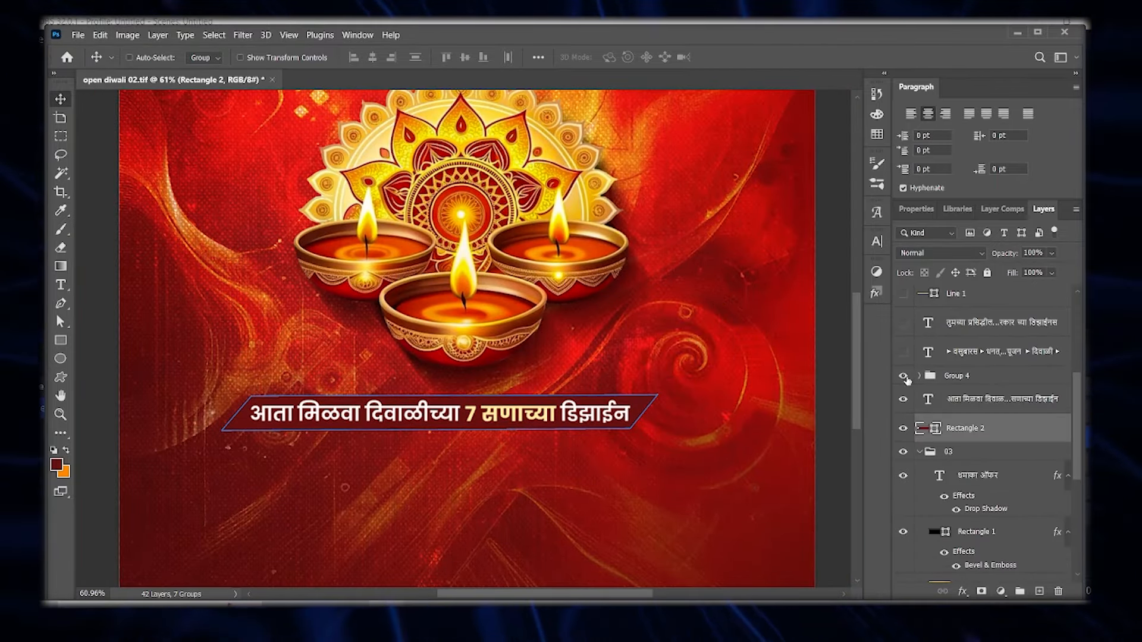
pyautogui.click(904, 377)
pyautogui.click(904, 377)
pyautogui.click(904, 377)
pyautogui.click(904, 377)
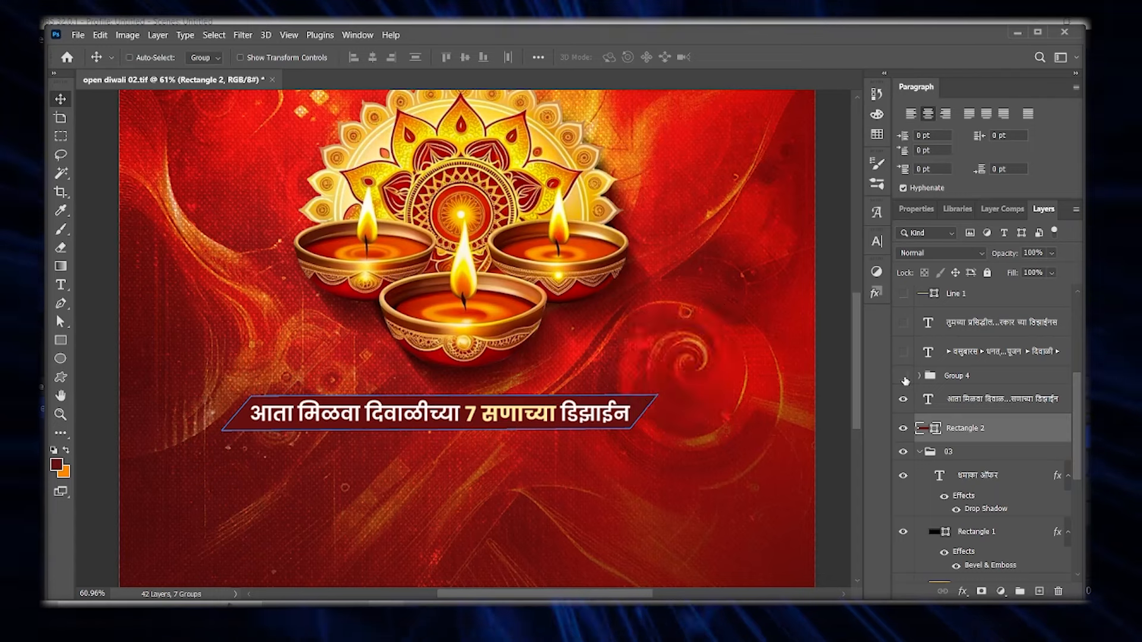
pyautogui.click(904, 377)
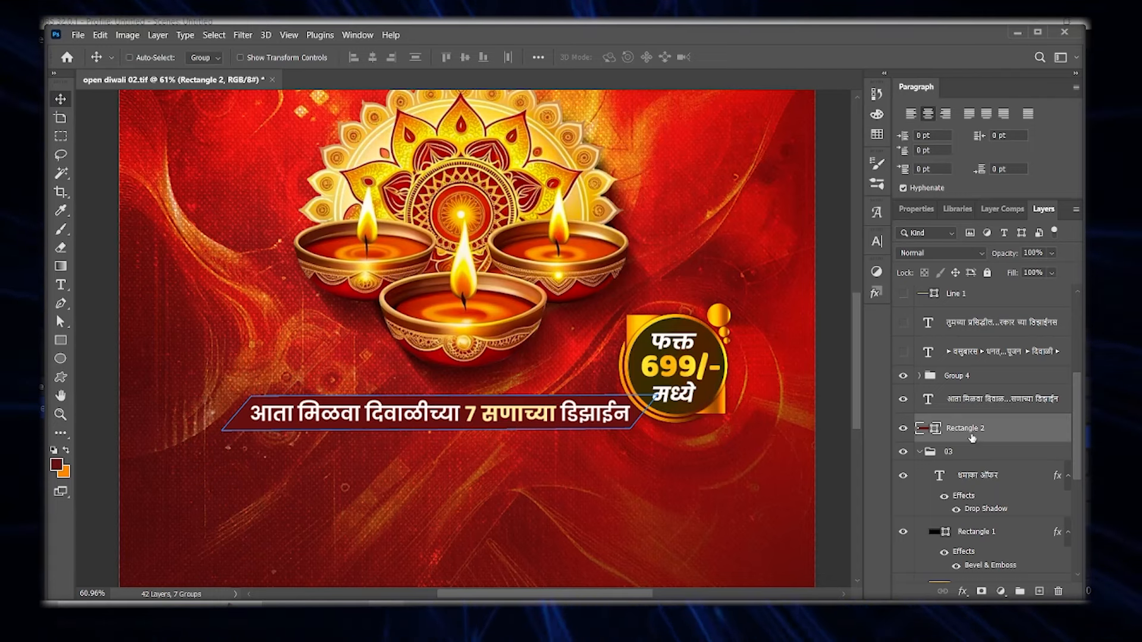
pyautogui.click(973, 376)
# Step: Show the two-line festival list text starting with वसुबारस below the slanted strip and inspect it
pyautogui.hotkey('ctrl', '0')
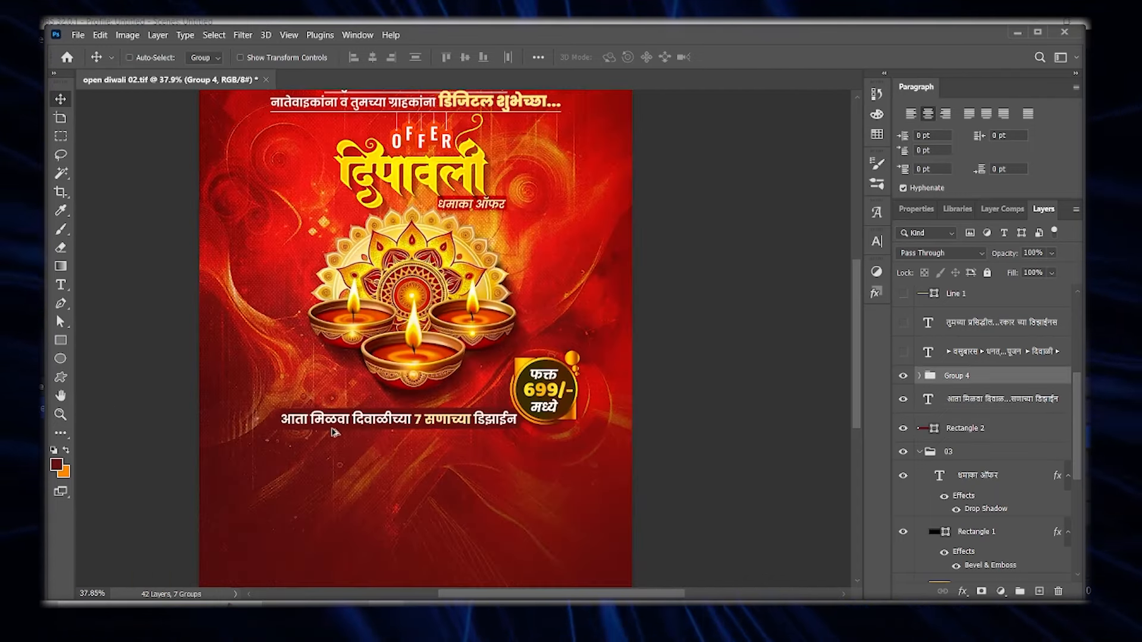
pyautogui.scroll(1, 400, 479)
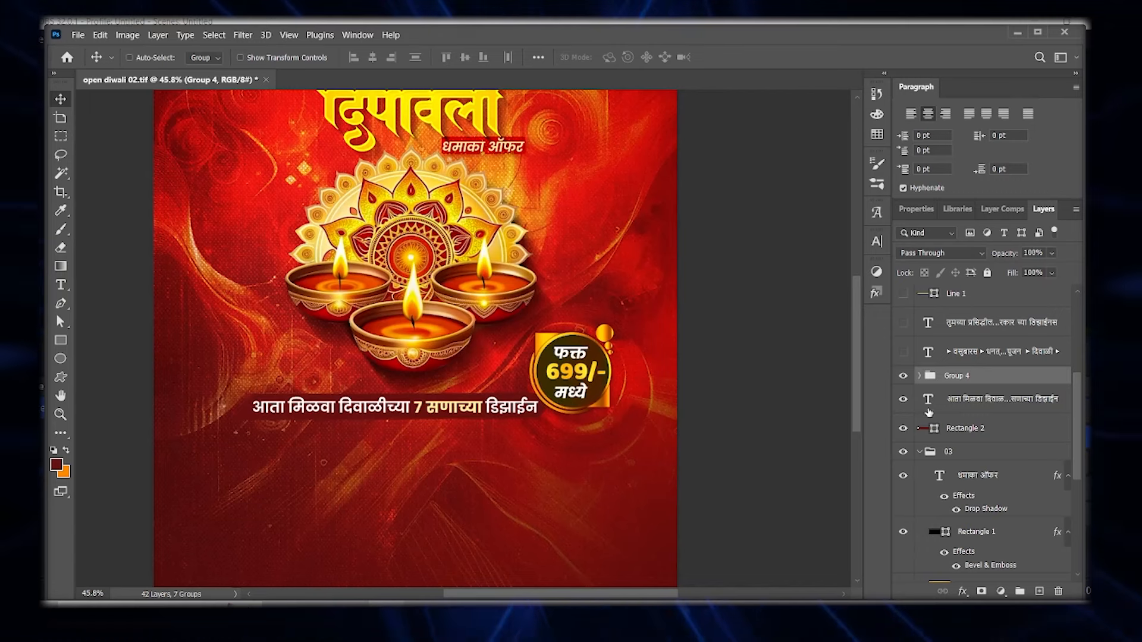
pyautogui.click(902, 352)
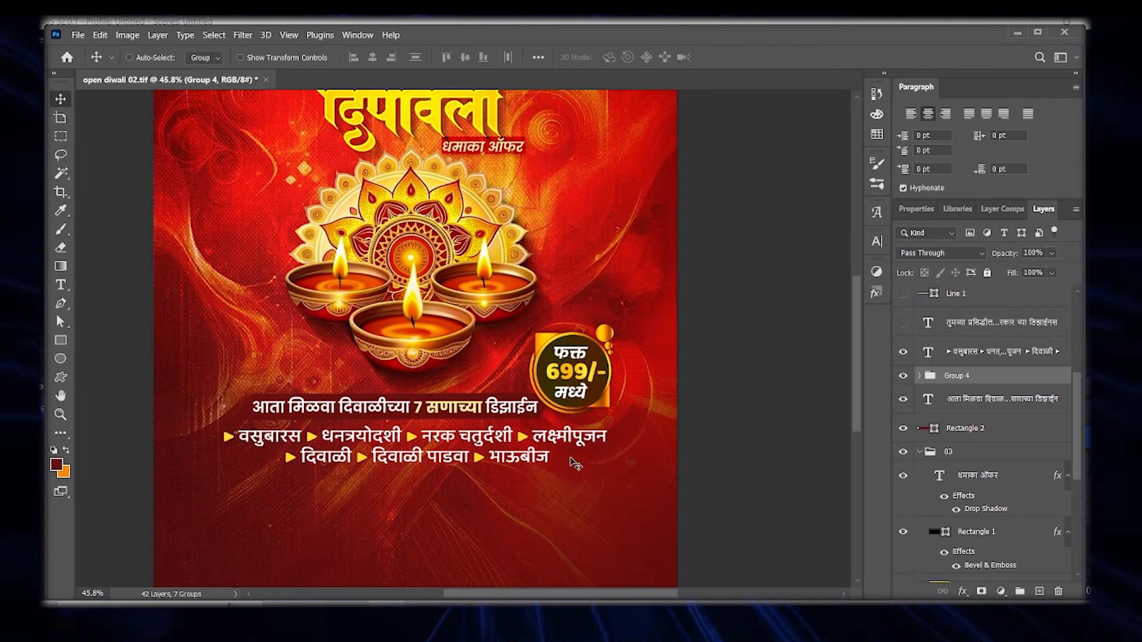
pyautogui.scroll(3, 571, 453)
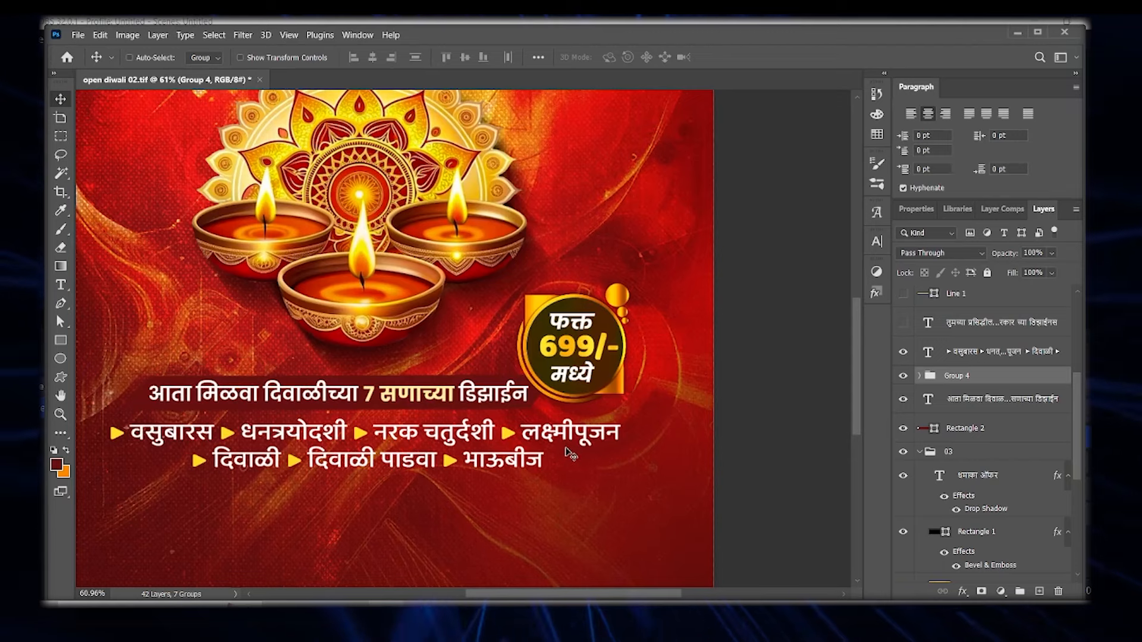
pyautogui.scroll(-2, 570, 454)
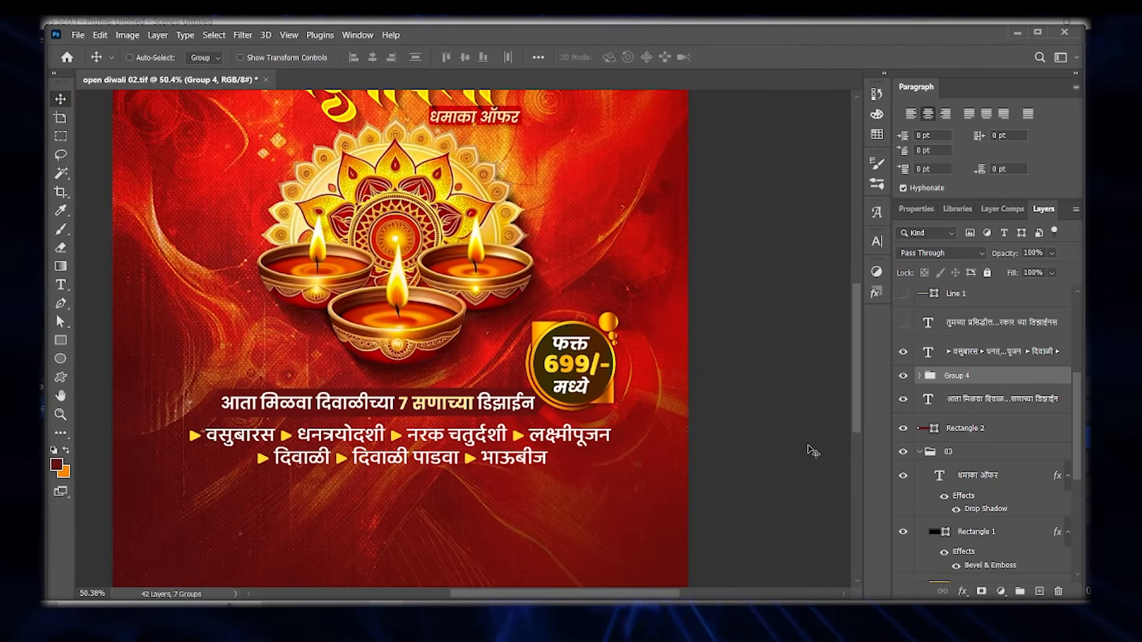
# Step: Show the two-line text starting with तुमच्या below the festival list and the Line 1 divider above it
pyautogui.scroll(1, 916, 430)
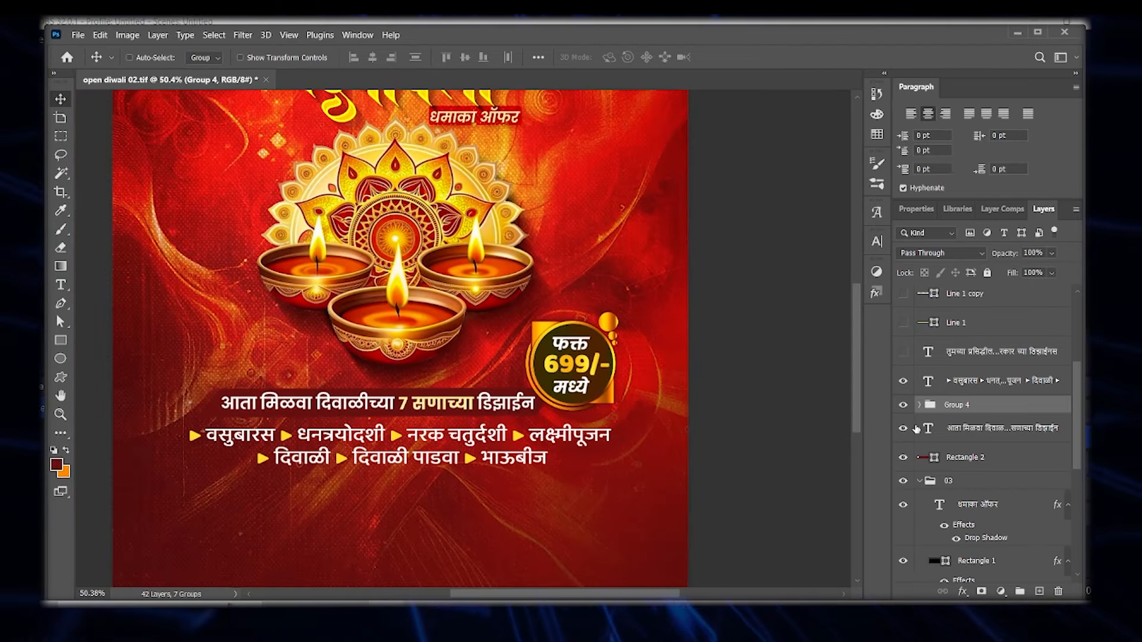
pyautogui.click(903, 354)
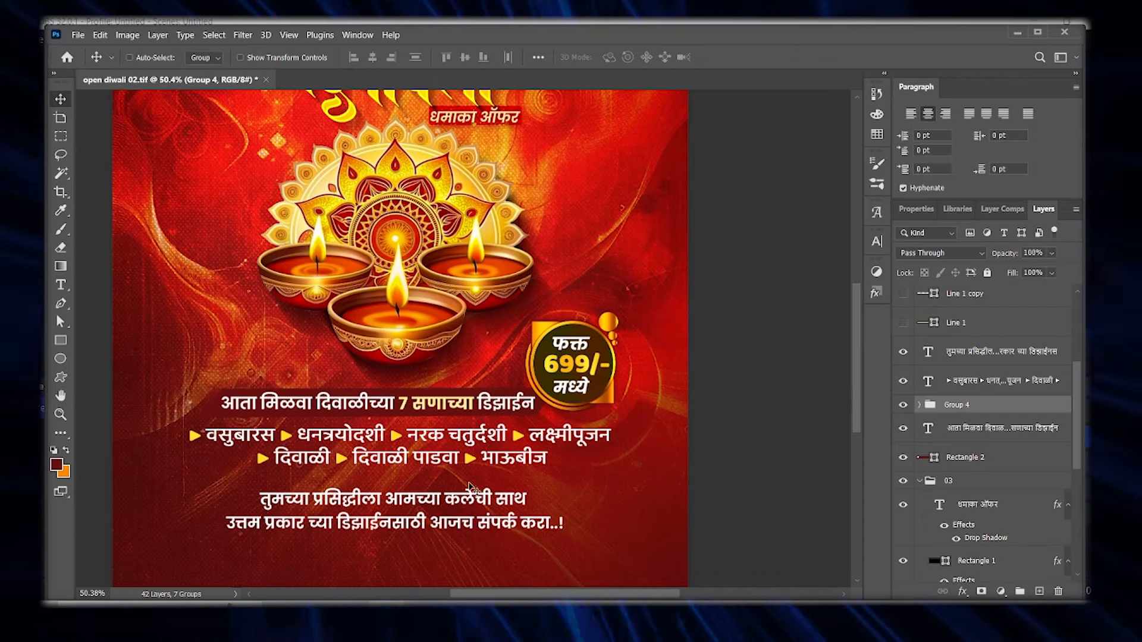
pyautogui.click(903, 322)
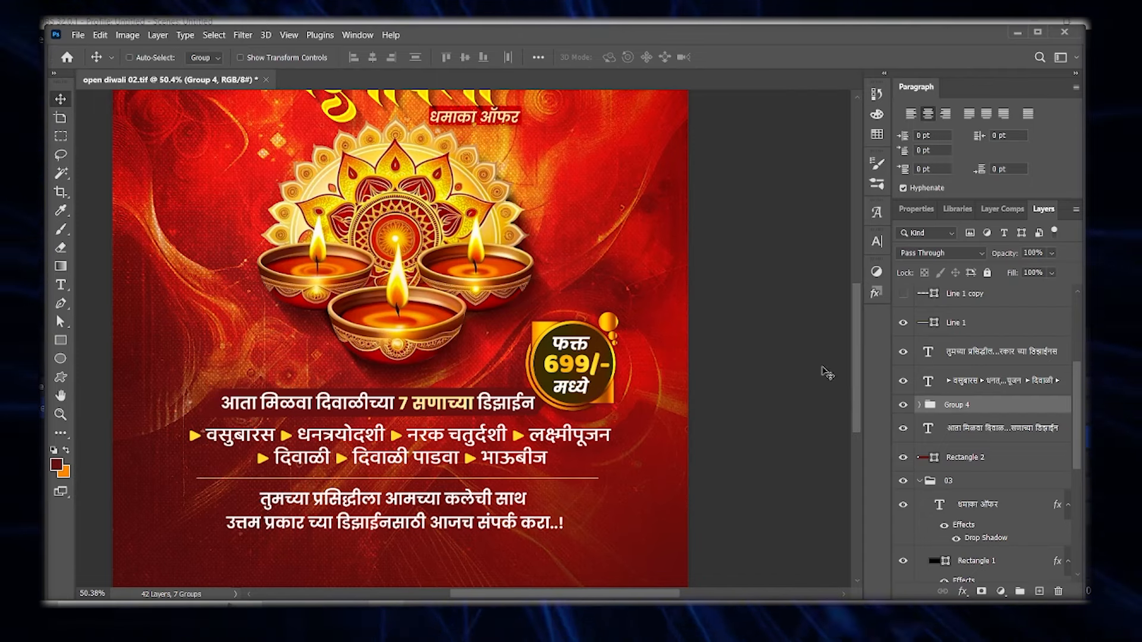
pyautogui.scroll(-2, 386, 504)
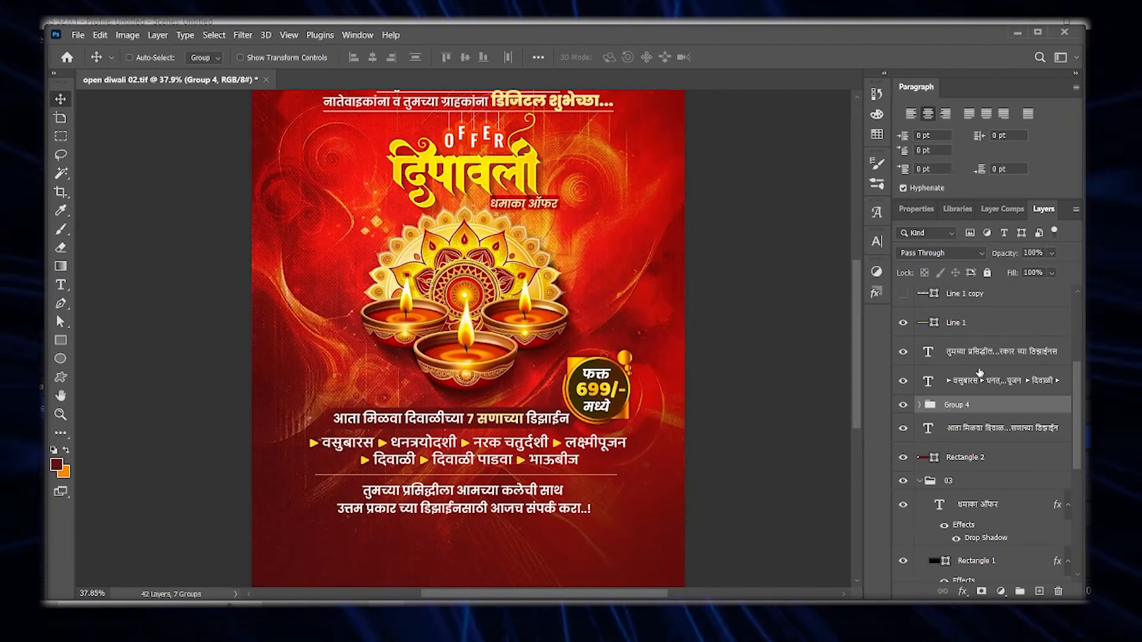
pyautogui.scroll(2, 912, 383)
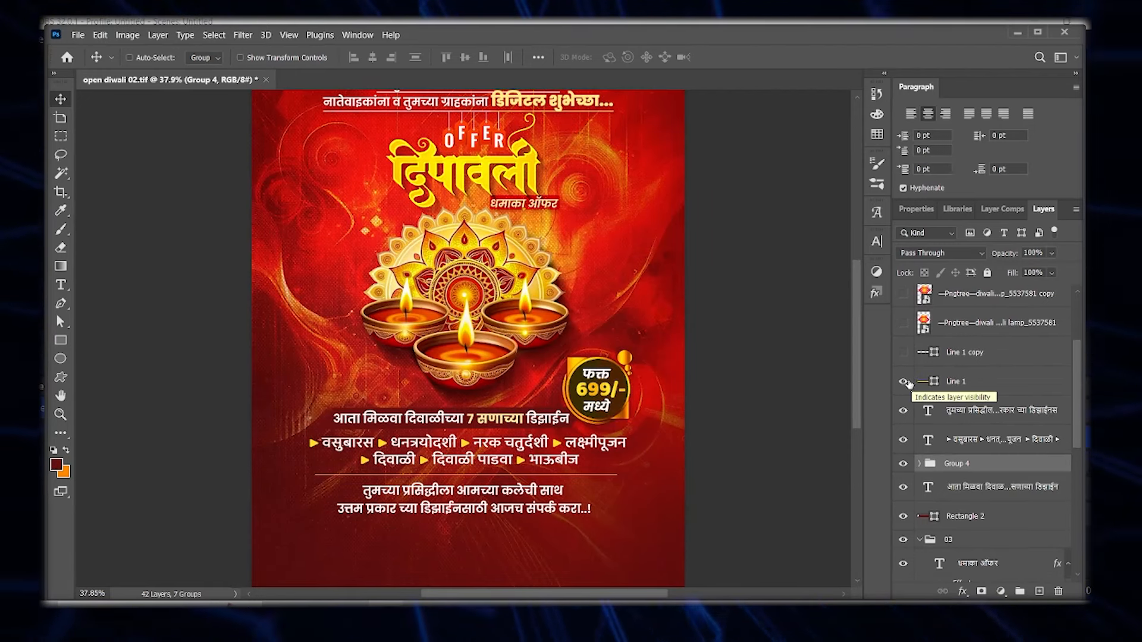
pyautogui.scroll(2, 493, 486)
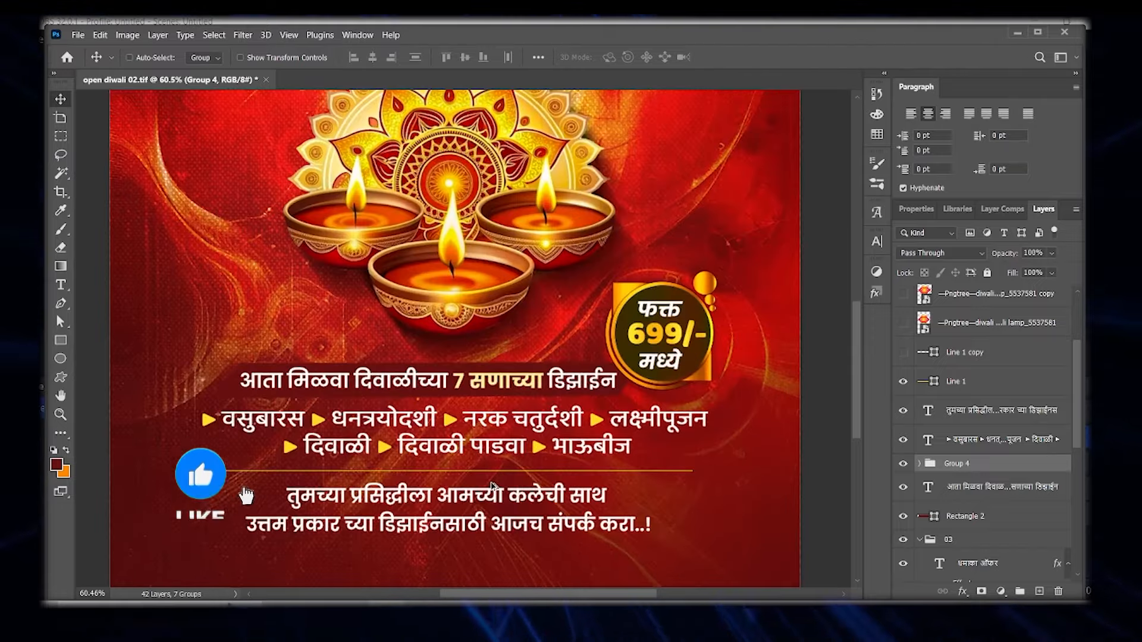
# Step: Show the Line 1 copy divider beneath the two-line contact invitation text
pyautogui.scroll(-3, 511, 491)
pyautogui.scroll(3, 531, 497)
pyautogui.scroll(-1, 531, 496)
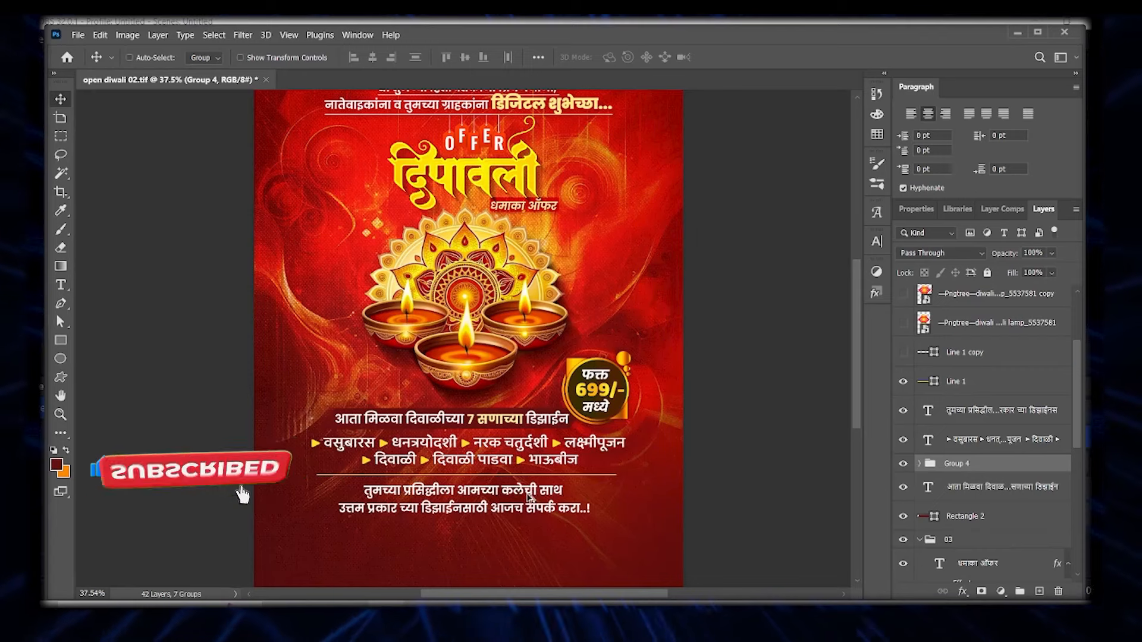
pyautogui.scroll(1, 531, 497)
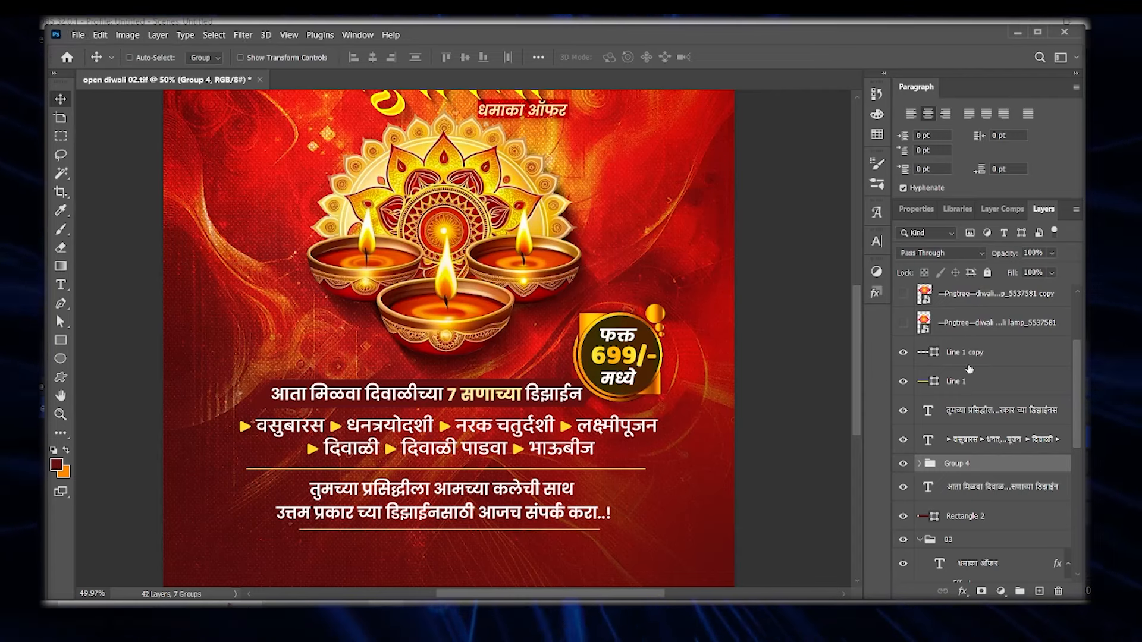
# Step: Show both Pngtree Diwali lamp layers as hanging lanterns on either side of the title and inspect them
pyautogui.scroll(3, 970, 369)
pyautogui.scroll(-1, 580, 441)
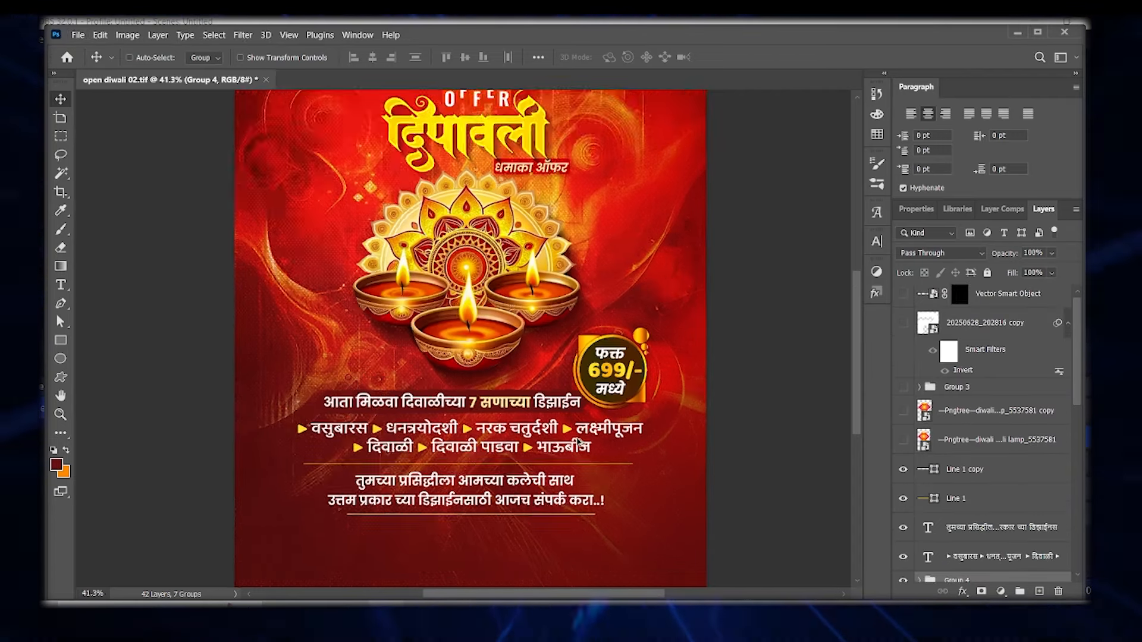
pyautogui.scroll(-1, 580, 442)
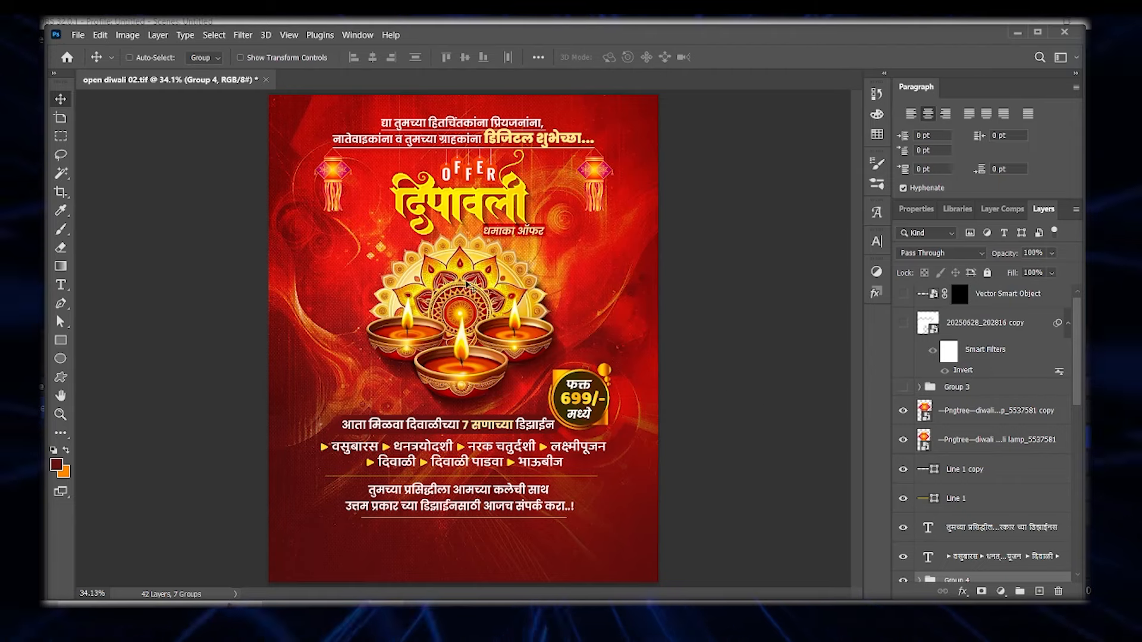
pyautogui.scroll(5, 564, 169)
pyautogui.scroll(-5, 564, 168)
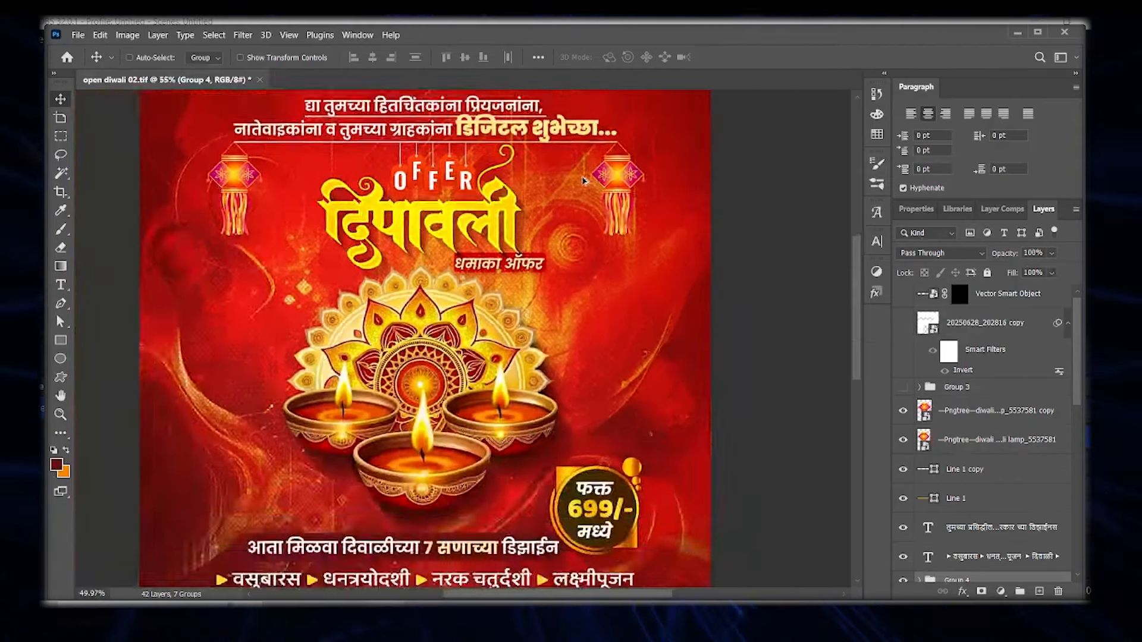
pyautogui.scroll(1, 952, 429)
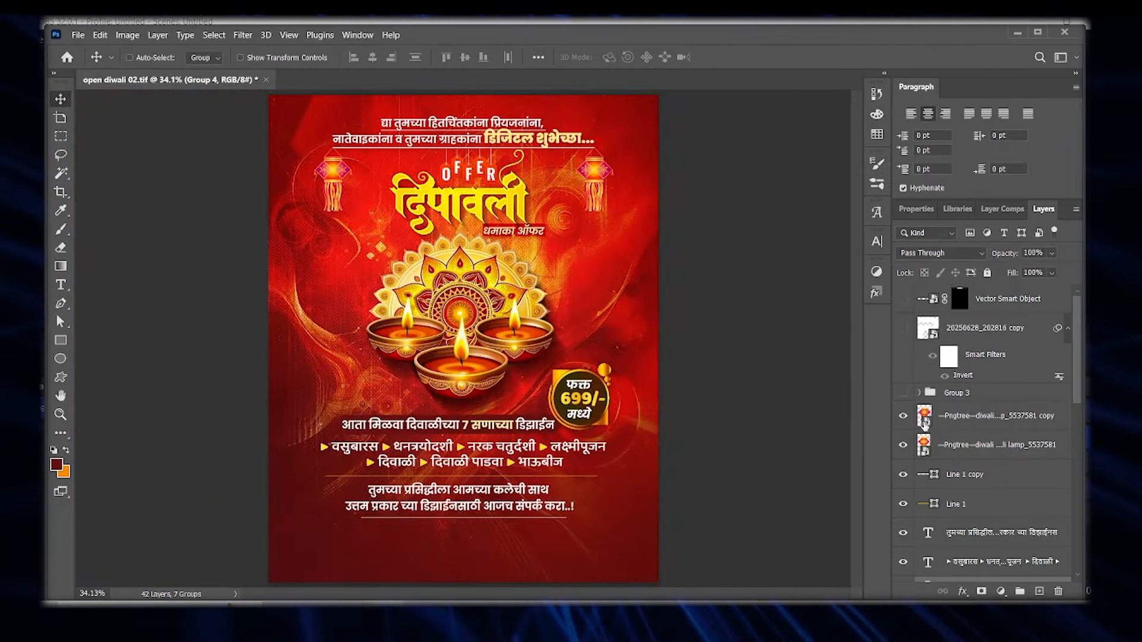
# Step: Show Group 3 with the footer's logo, business name, phone number, diyas and social media strip, and inspect the footer up close
pyautogui.click(903, 392)
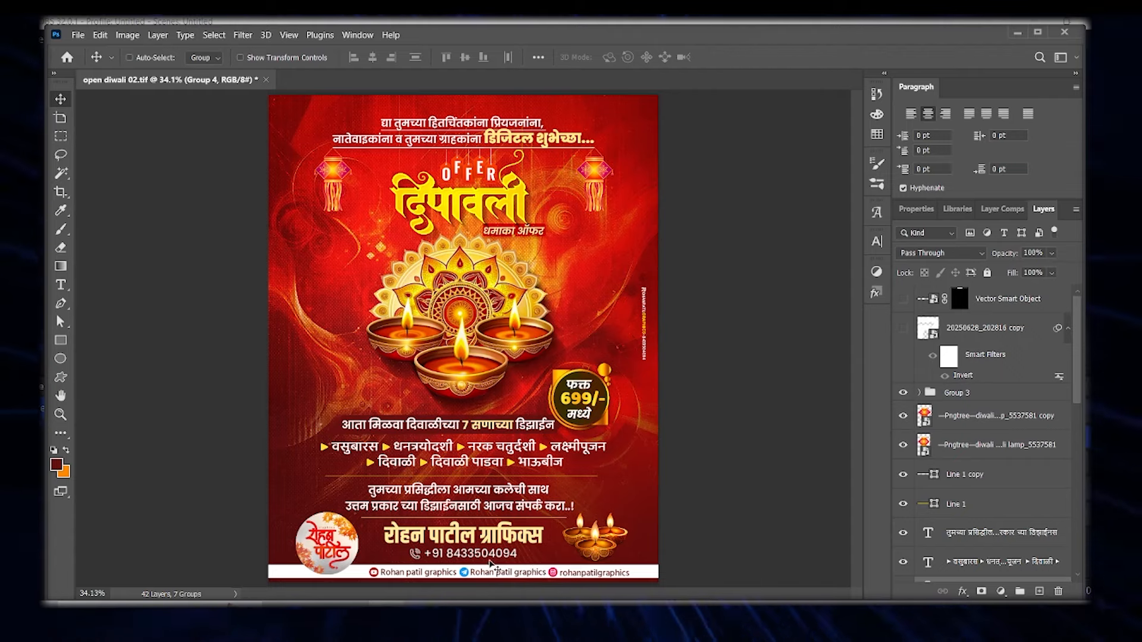
pyautogui.scroll(3, 491, 564)
pyautogui.scroll(1, 499, 561)
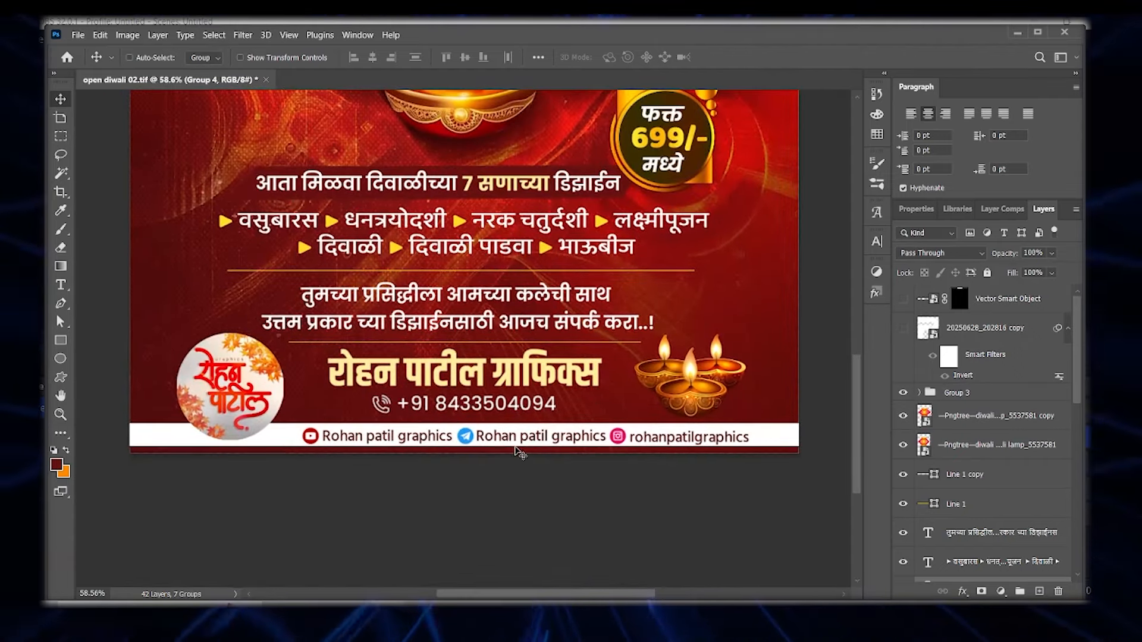
pyautogui.scroll(1, 506, 492)
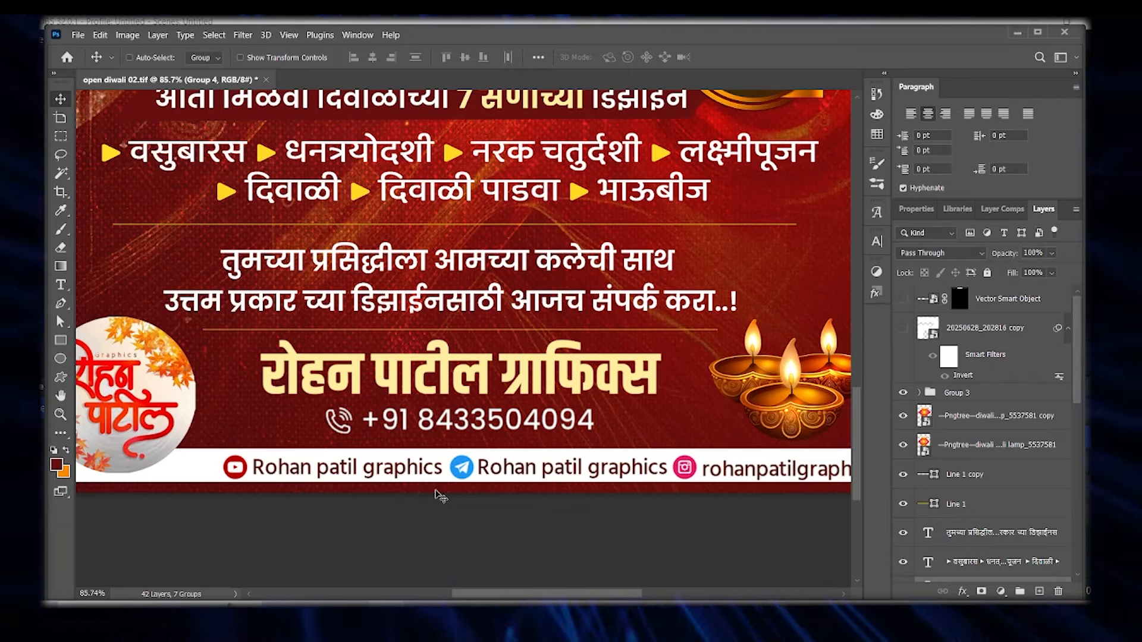
pyautogui.scroll(5, 334, 454)
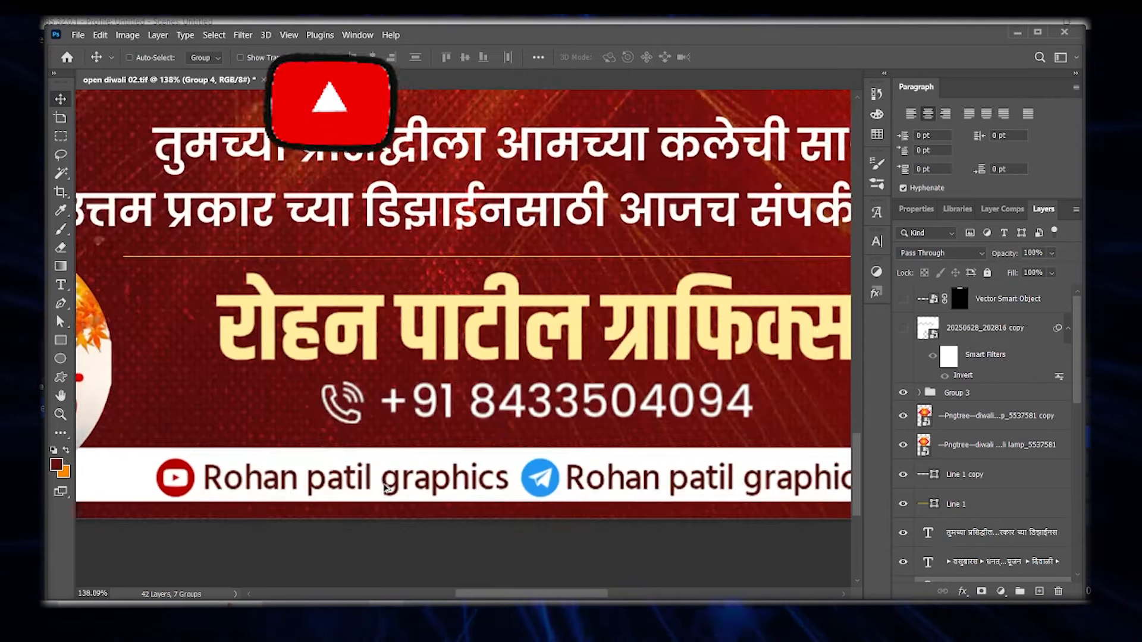
pyautogui.scroll(-7, 385, 483)
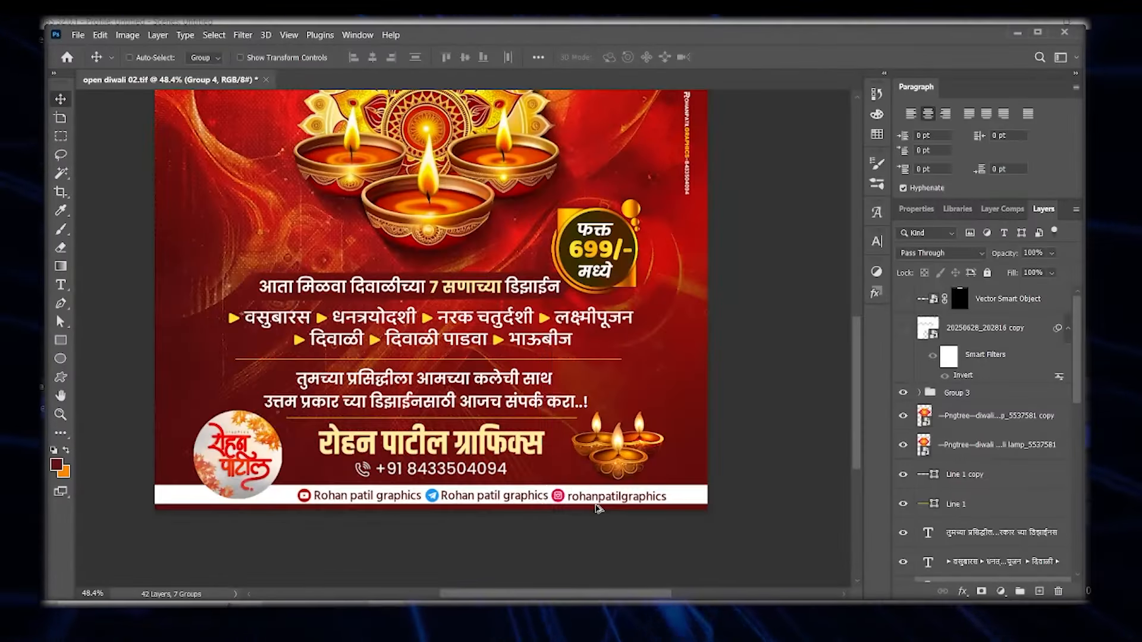
pyautogui.scroll(-2, 601, 507)
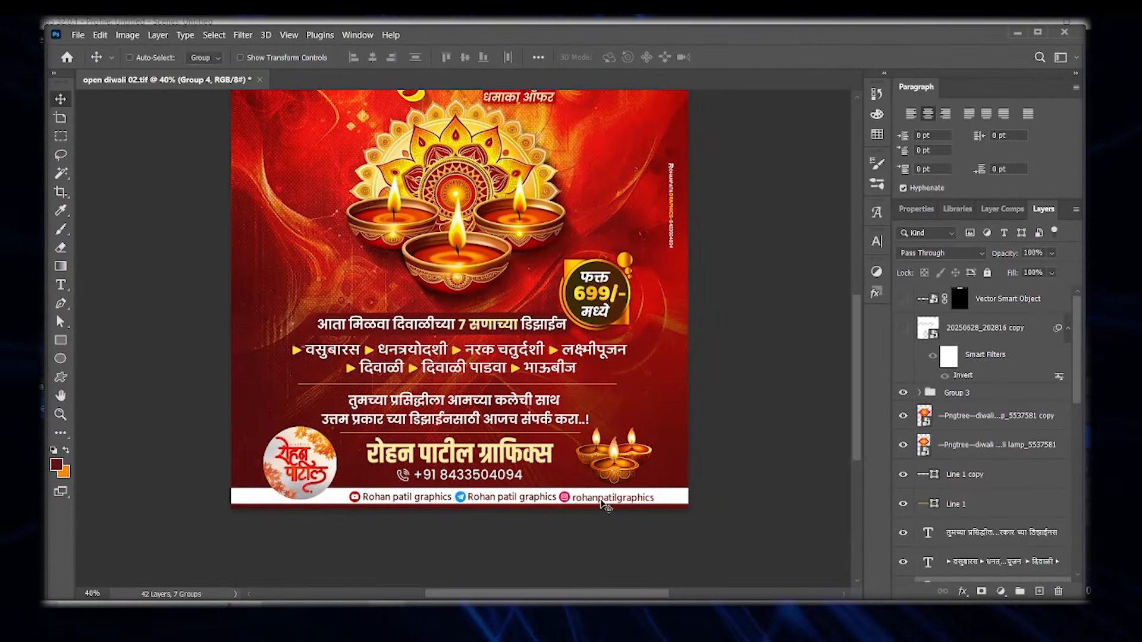